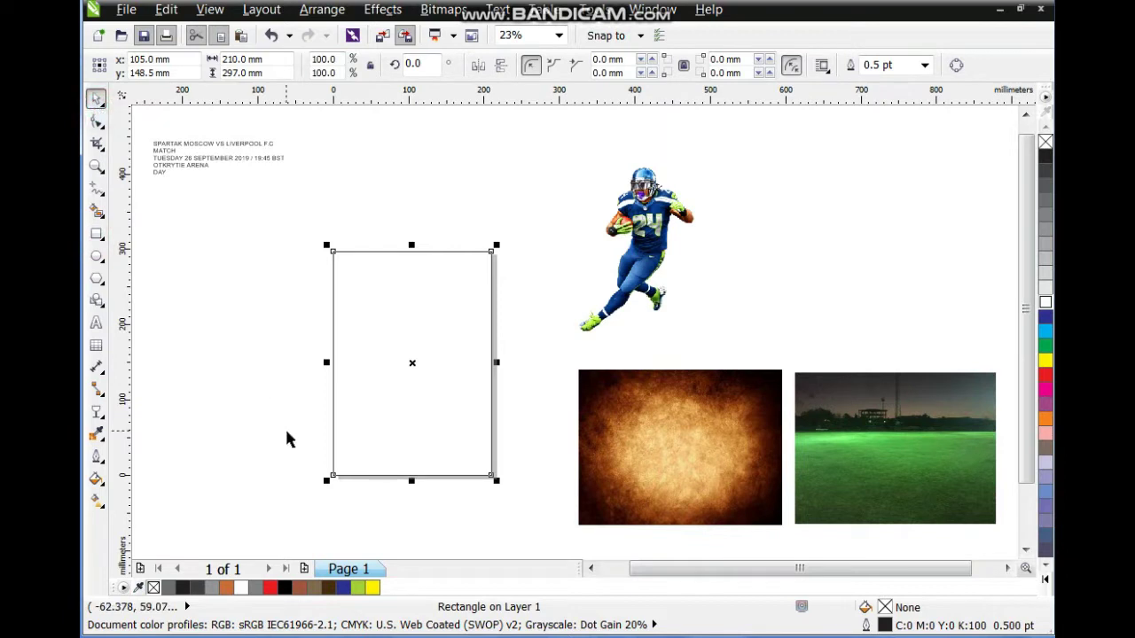
Step: Place the brown grunge texture over the upper part of the page and scale it to about 232 × 178 mm
key(shift+F2)
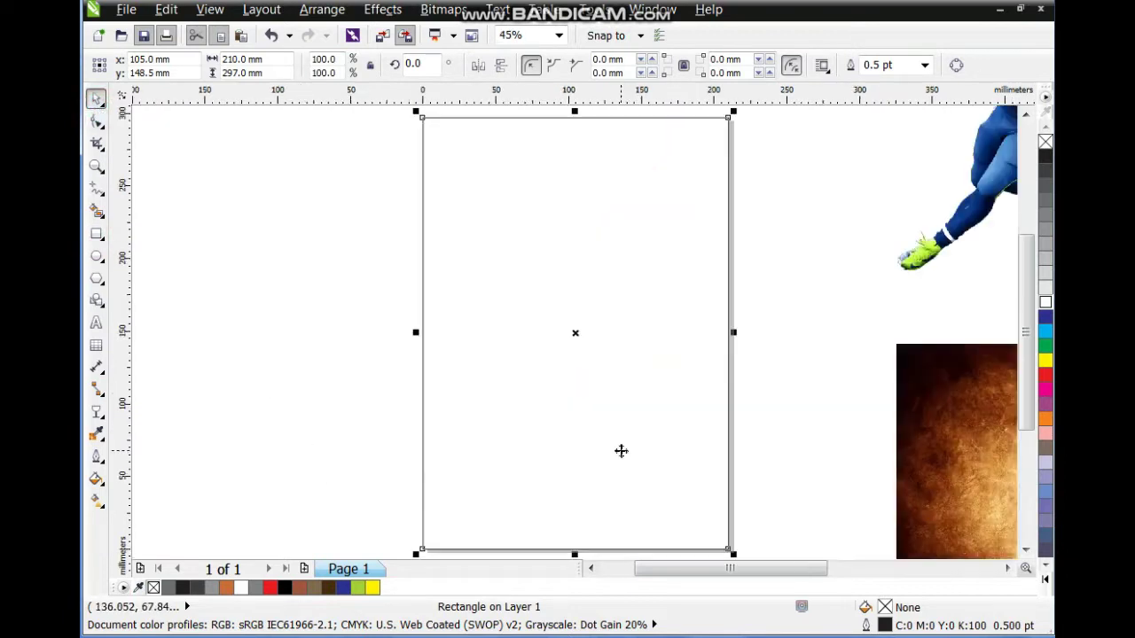
click(749, 477)
drag(902, 467, 387, 231)
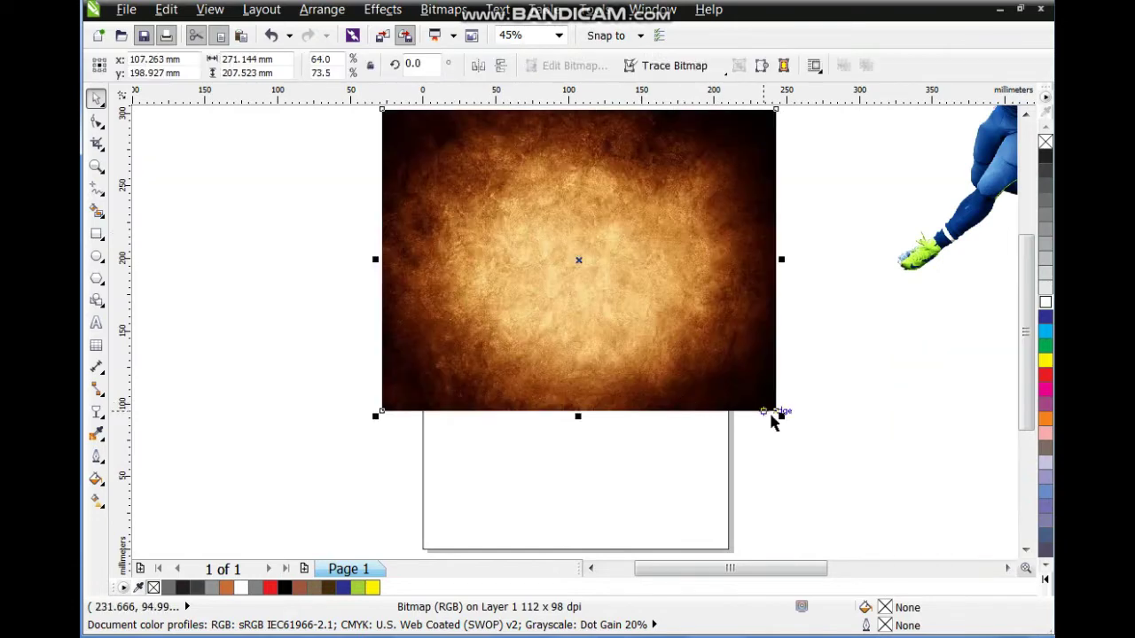
drag(775, 411, 753, 393)
drag(618, 347, 609, 328)
click(778, 476)
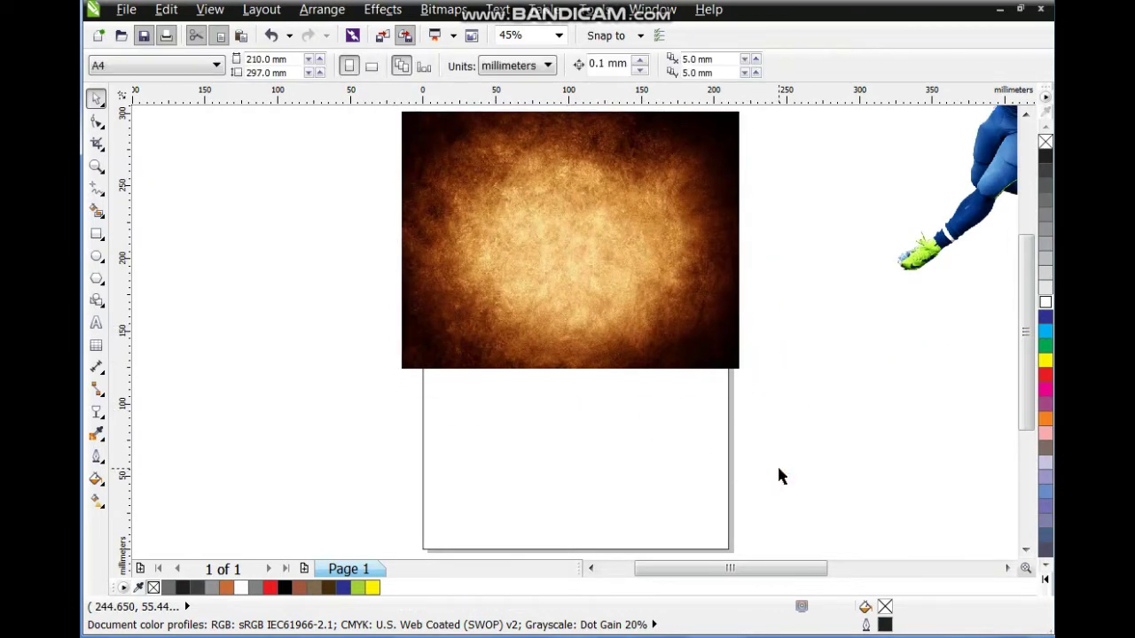
Step: Place the green field photo over the lower part of the page and scale it to about 253 × 190 mm
drag(780, 571, 873, 580)
drag(938, 517, 278, 429)
click(590, 568)
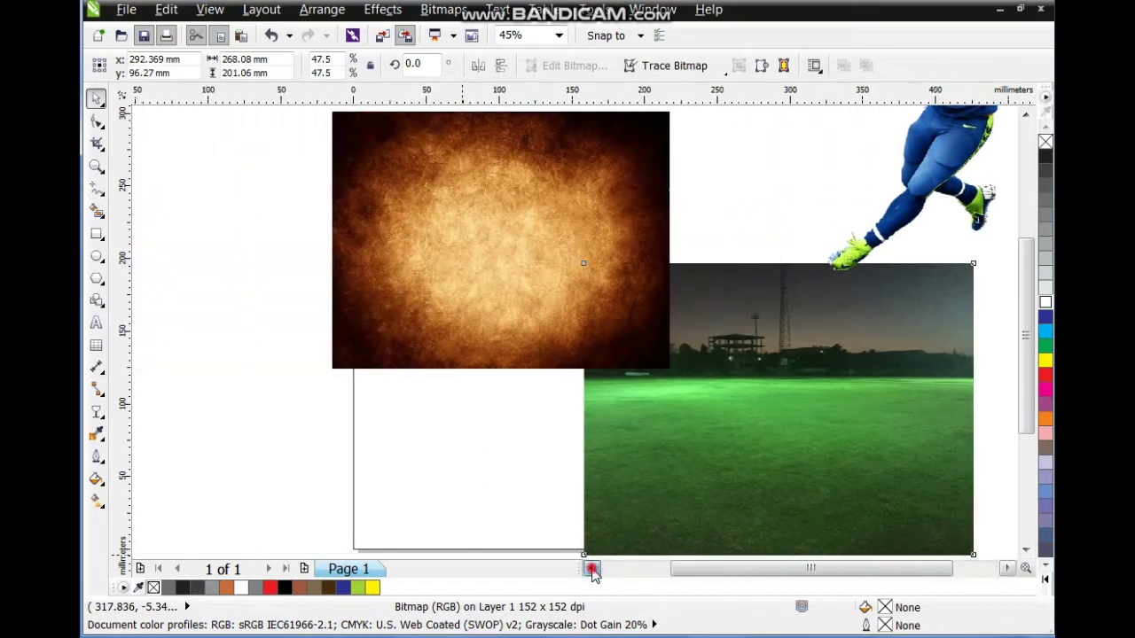
drag(678, 493, 408, 496)
drag(797, 260, 751, 297)
drag(670, 455, 671, 474)
drag(753, 320, 771, 303)
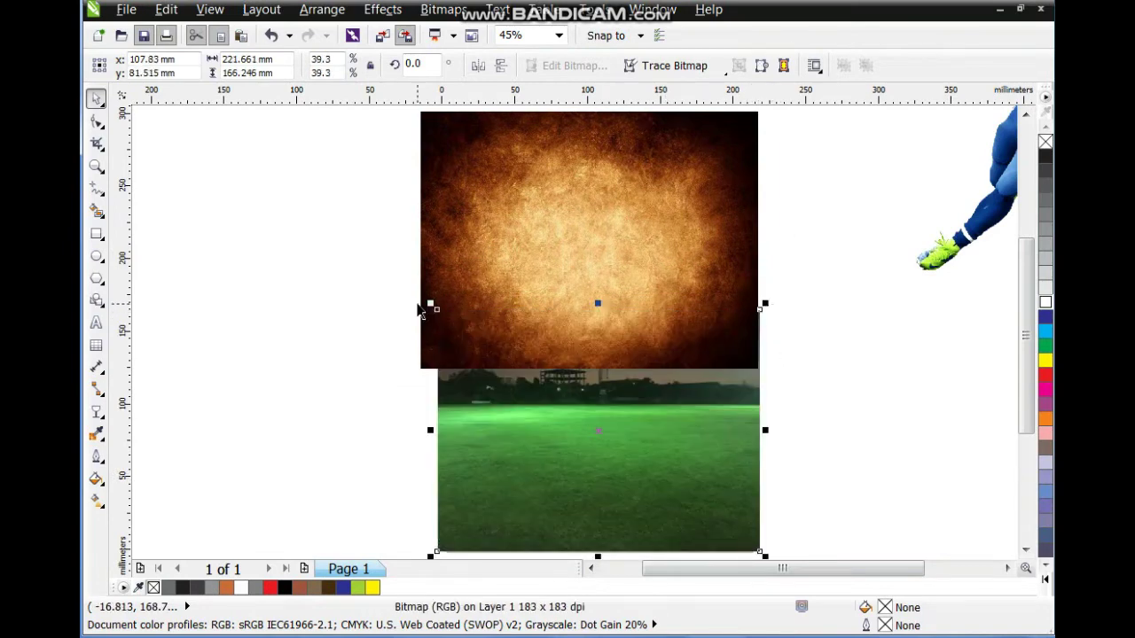
drag(432, 305, 401, 286)
drag(532, 434, 522, 419)
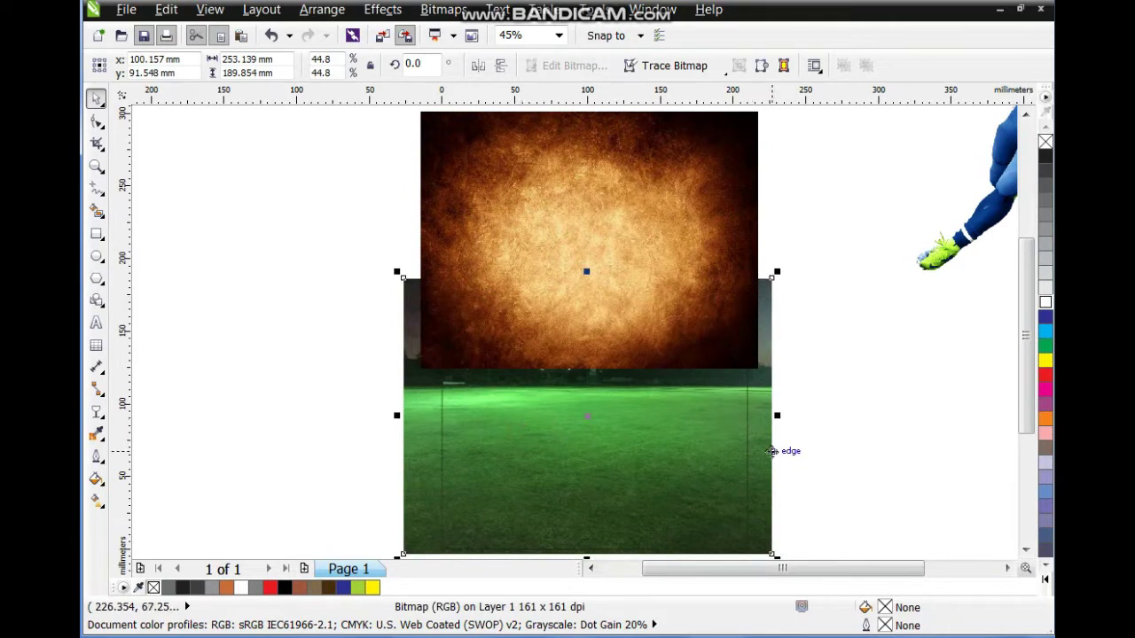
Step: PowerClip the green field photo inside the page-sized rectangle
click(394, 13)
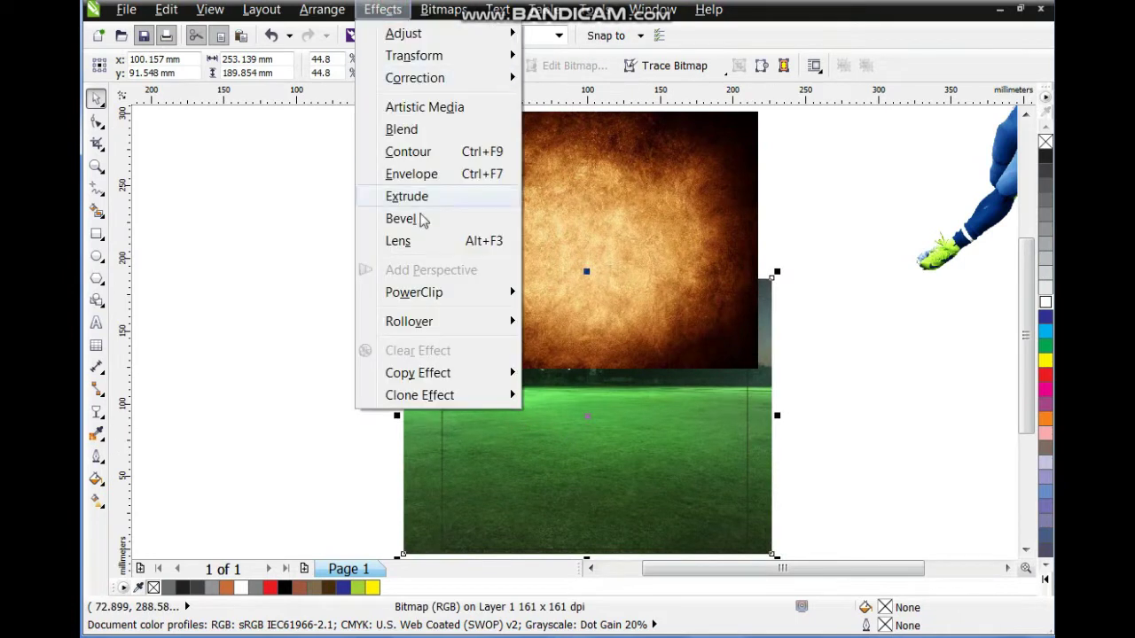
mouse_move(455, 294)
click(539, 298)
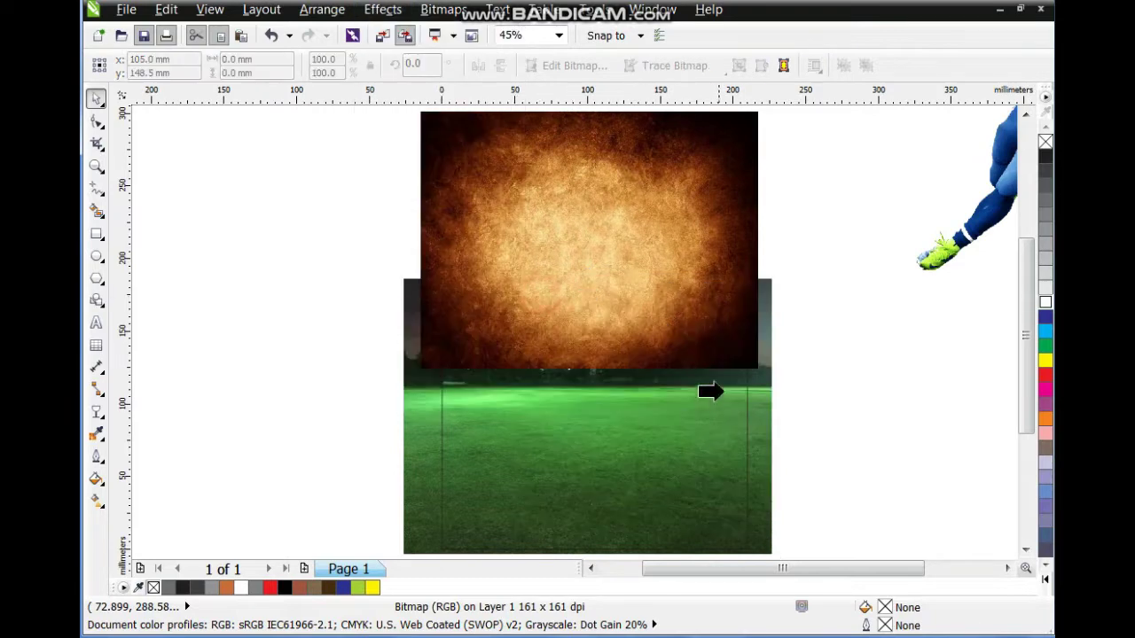
click(732, 401)
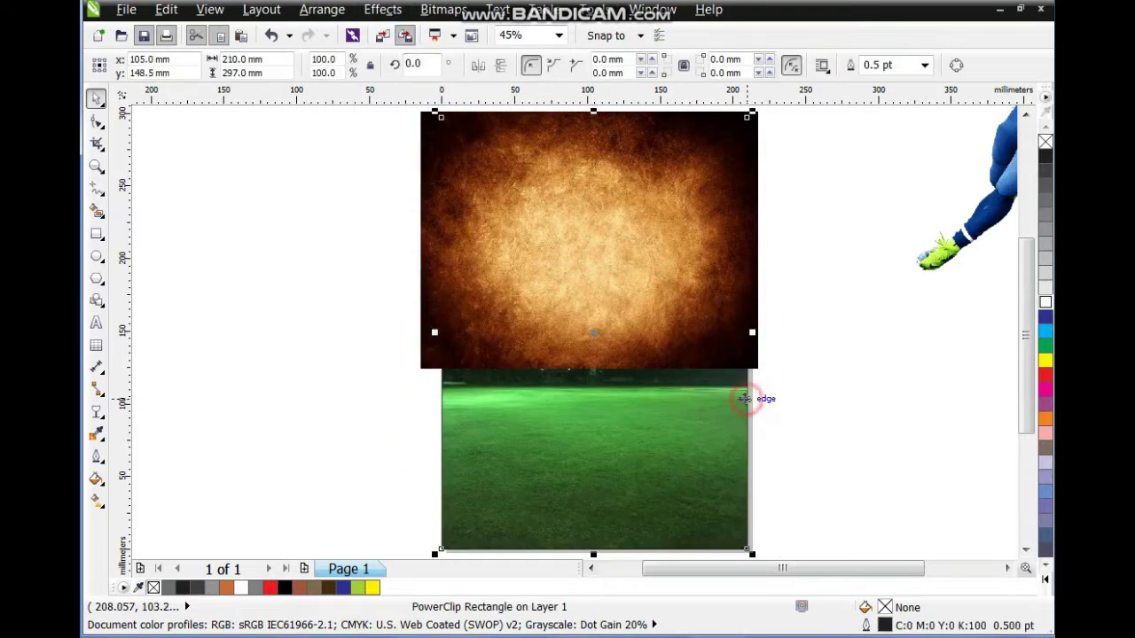
click(813, 384)
Step: Enlarge the brown texture to about 267 × 204 mm so it overlaps the field's horizon
click(633, 309)
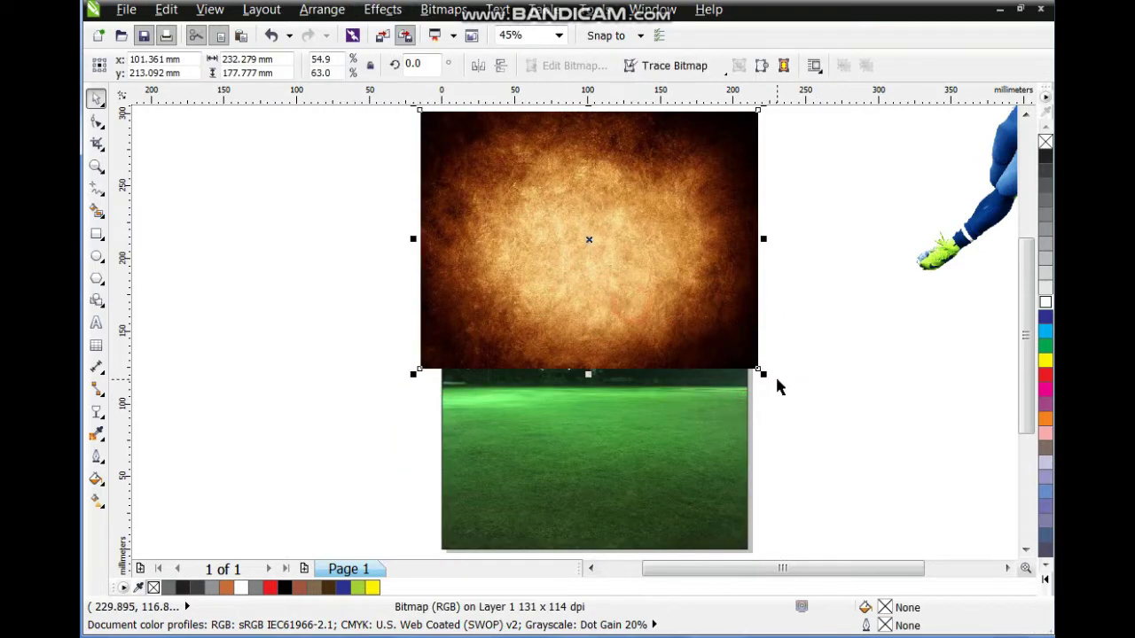
drag(762, 372, 793, 401)
drag(729, 342, 736, 354)
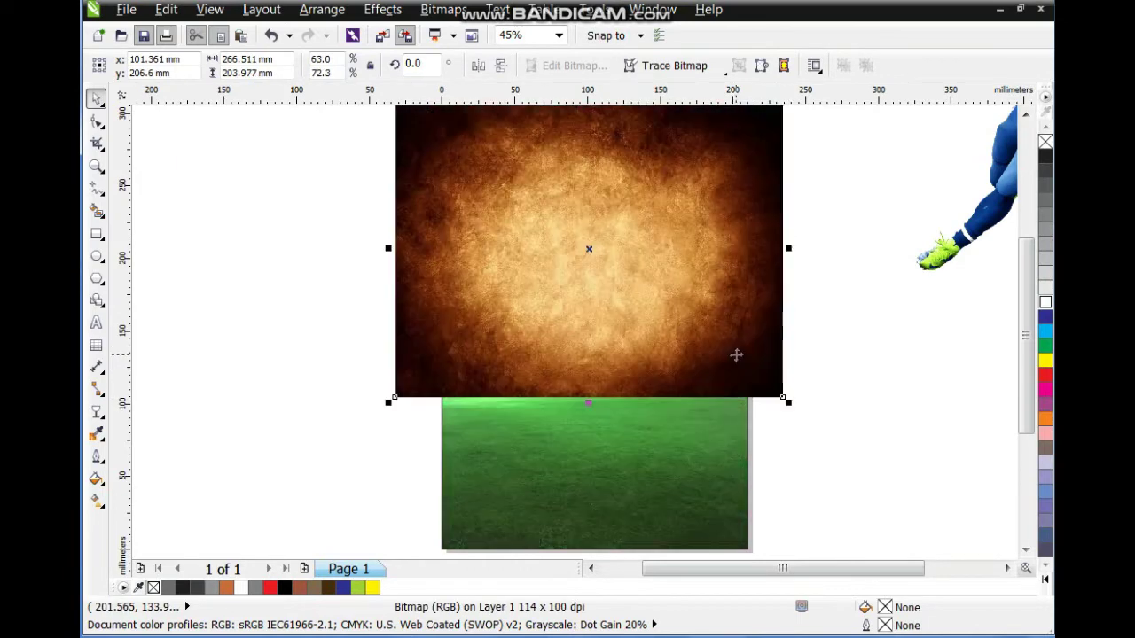
Step: Fade the brown texture's lower edge into the field's horizon with a vertical linear transparency
click(94, 411)
drag(568, 311, 565, 401)
drag(565, 310, 562, 337)
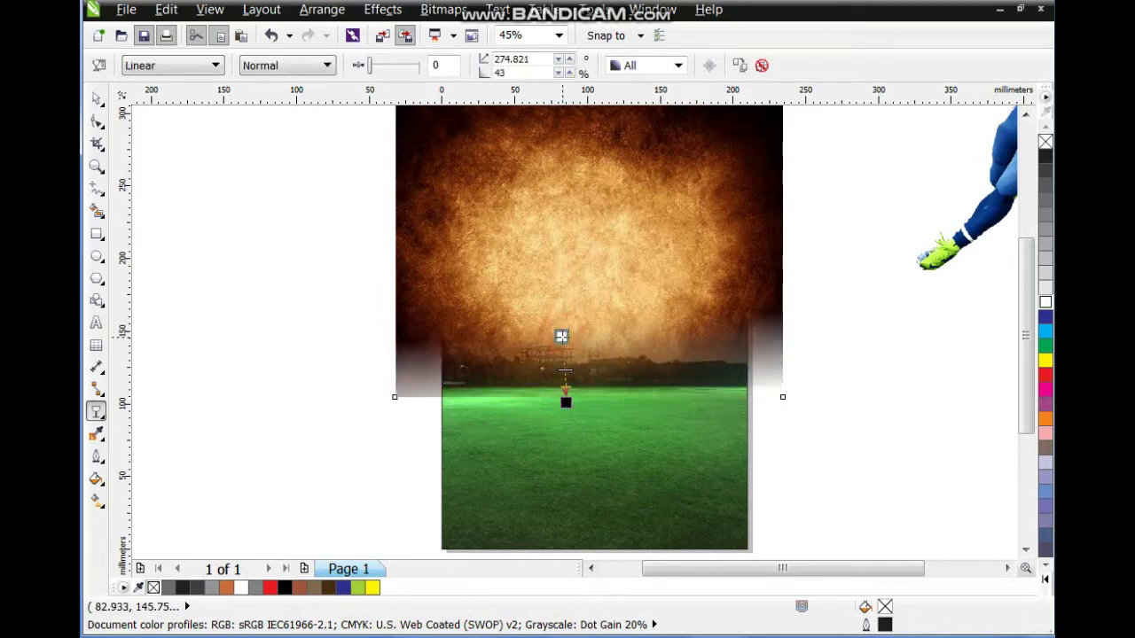
drag(559, 405, 562, 396)
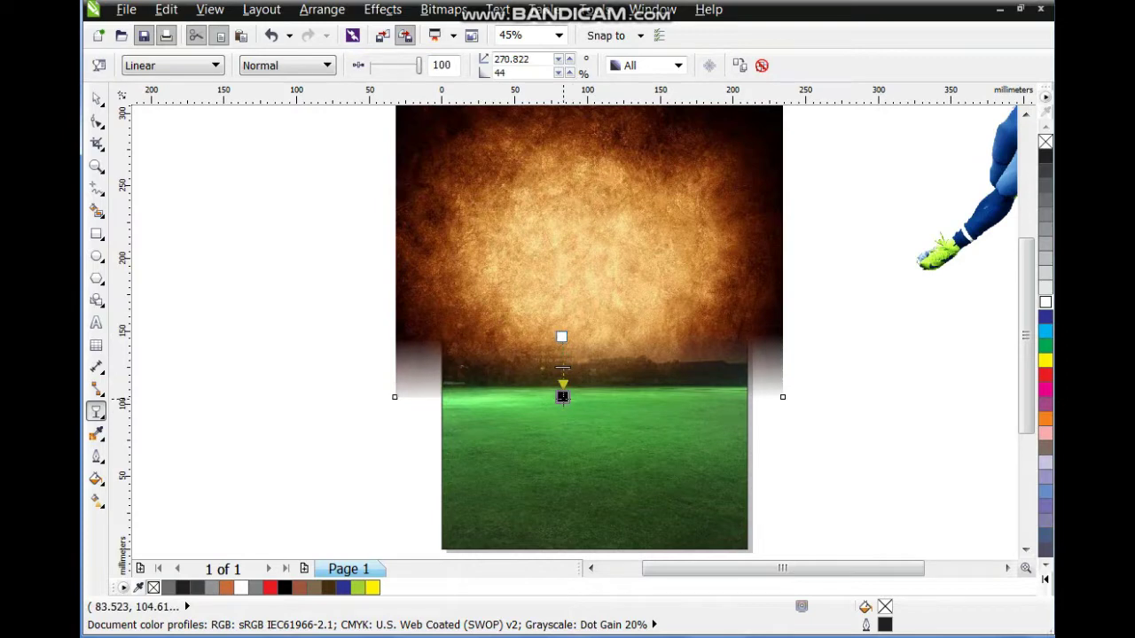
click(96, 98)
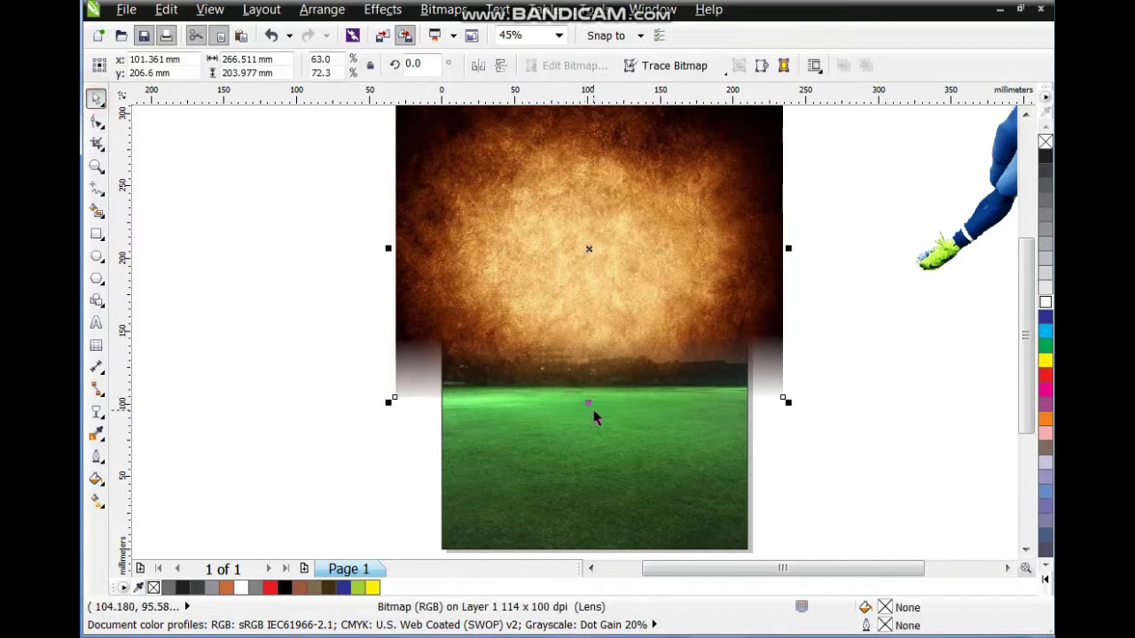
Step: Stretch the faded texture to about 206 mm high and PowerClip it inside the page rectangle with the field
mouse_move(593, 405)
mouse_down()
mouse_move(590, 421)
mouse_move(590, 407)
mouse_up()
click(383, 9)
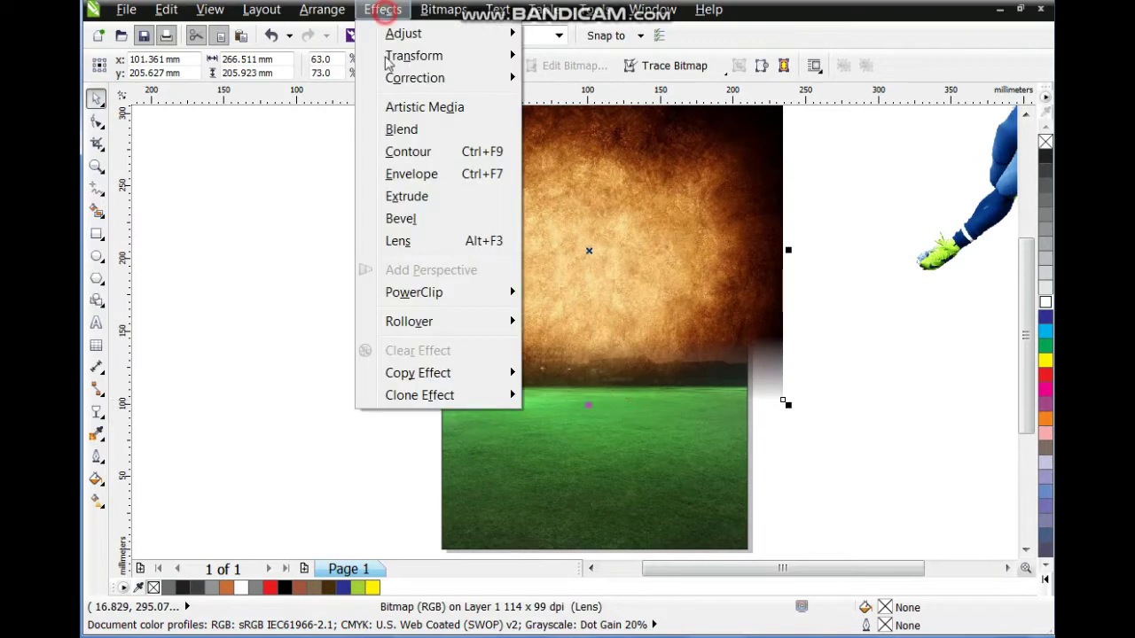
mouse_move(451, 297)
click(572, 302)
click(643, 455)
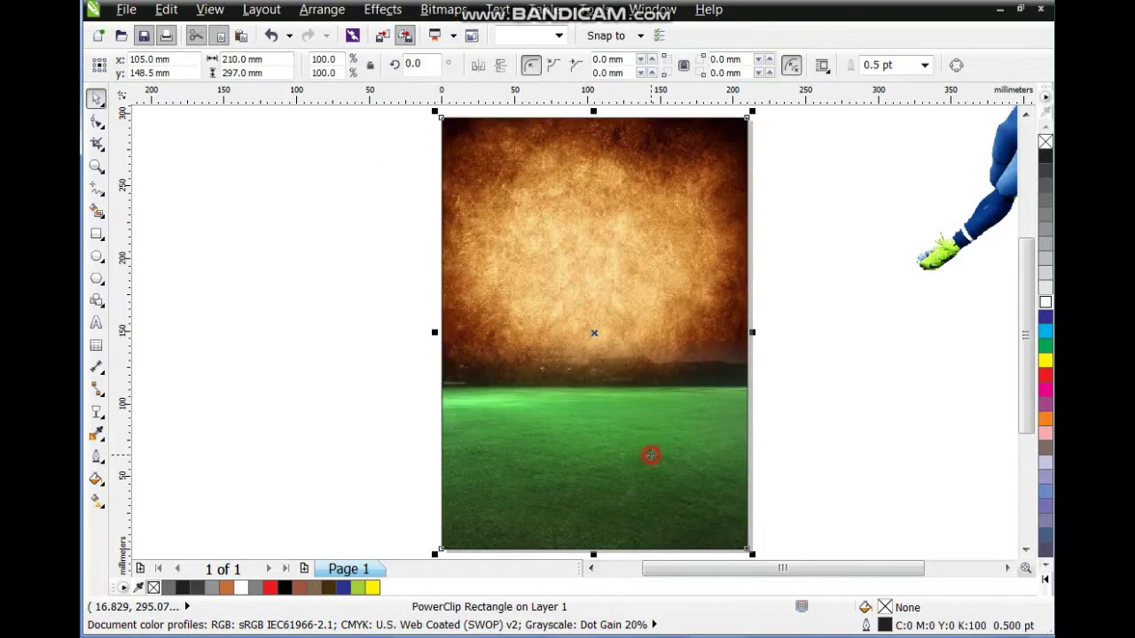
scroll(757, 436, right, 1)
click(792, 412)
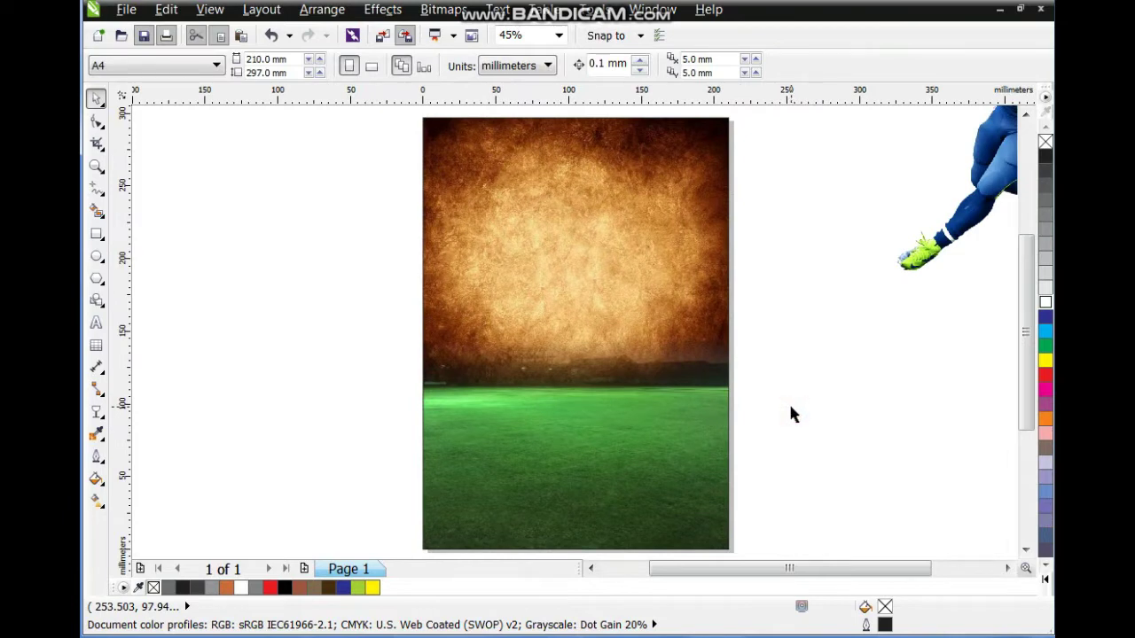
Step: Place the football player image in the middle of the page and scale it to about 165 × 222 mm
drag(967, 244, 661, 408)
drag(677, 278, 664, 273)
drag(700, 152, 692, 165)
drag(578, 360, 579, 372)
drag(694, 175, 709, 160)
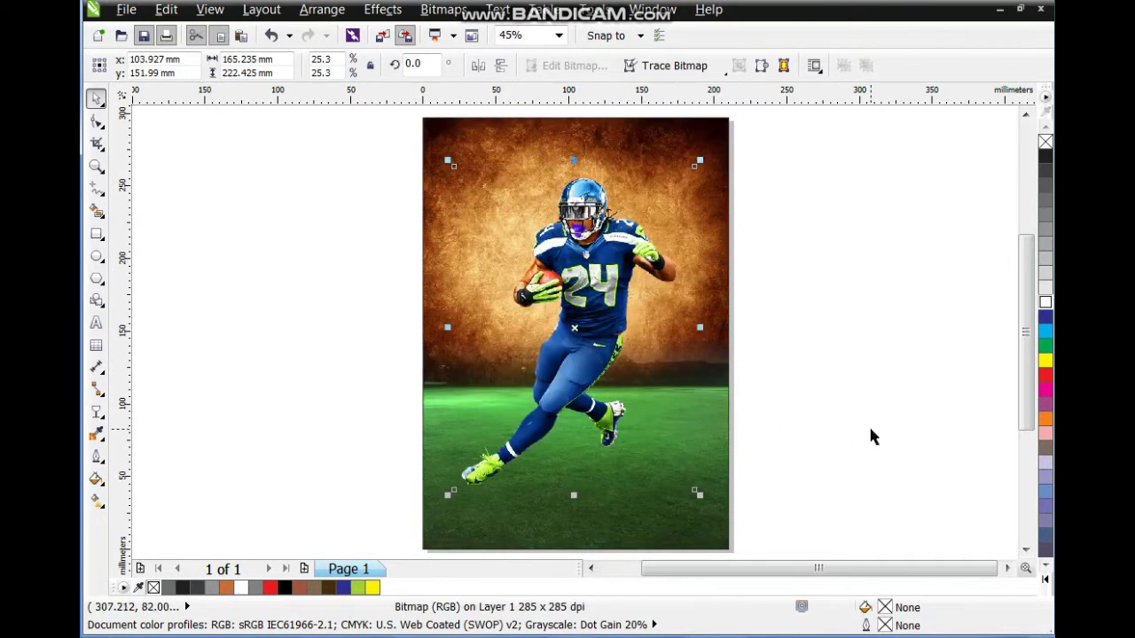
click(872, 432)
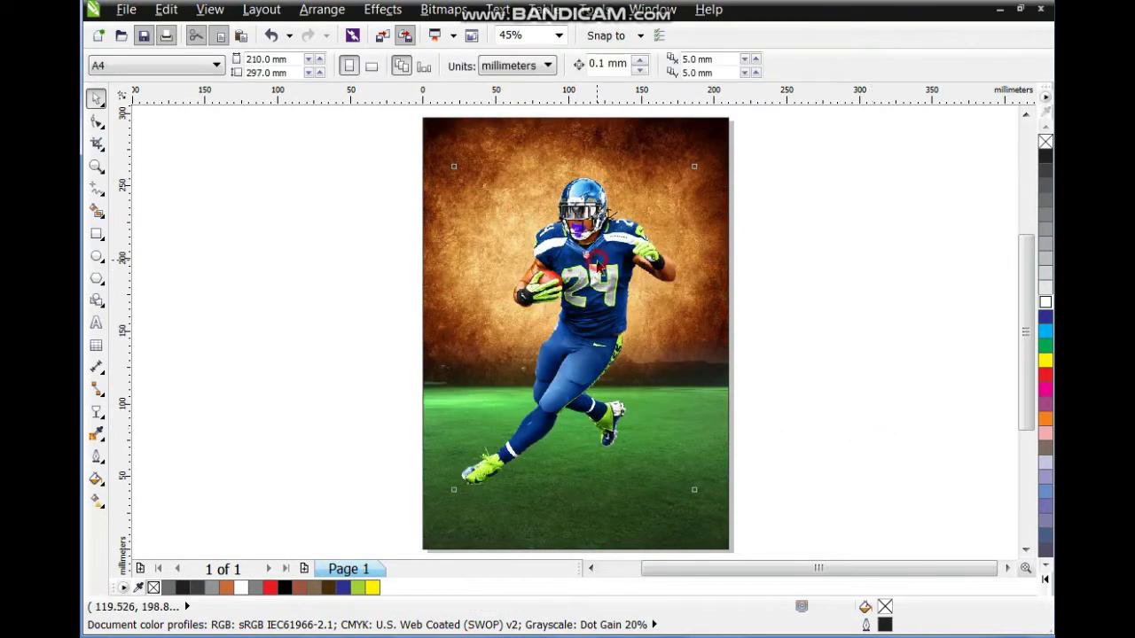
Step: Place a copy of the player beside the page and apply a 226-pixel Motion Blur with direction 0, ignoring pixels outside the image
key(ctrl+v)
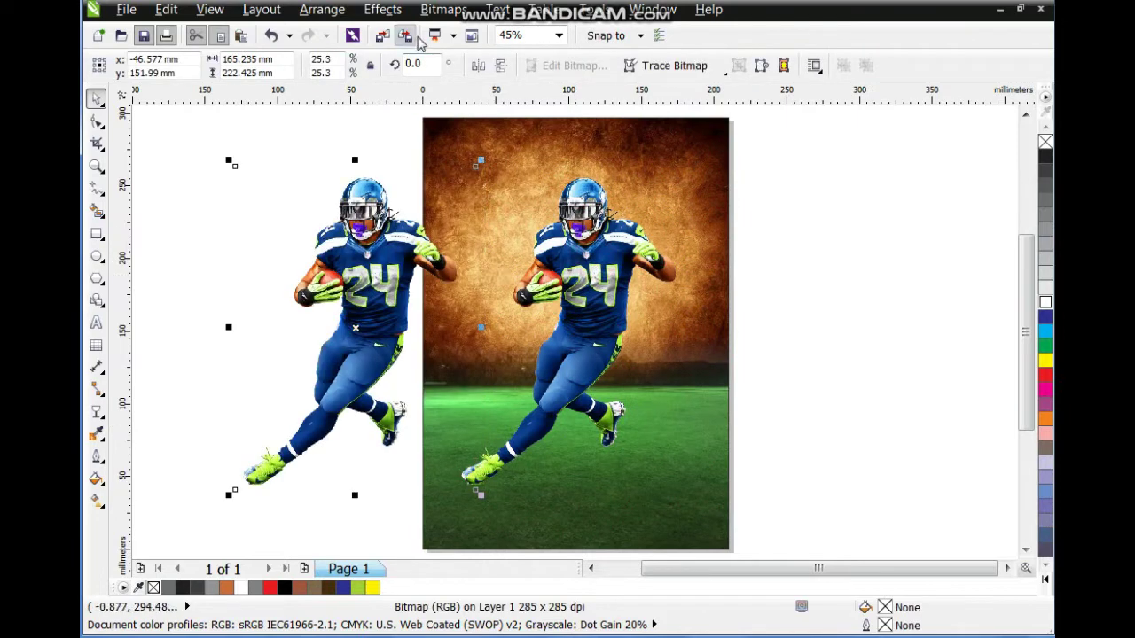
click(442, 10)
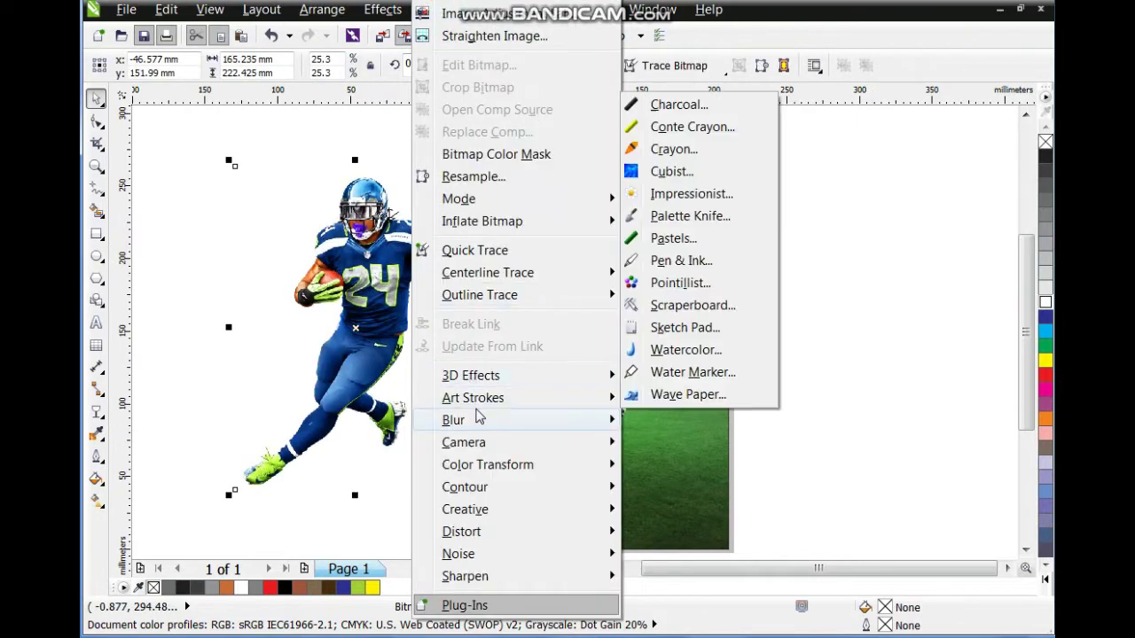
mouse_move(510, 420)
click(661, 328)
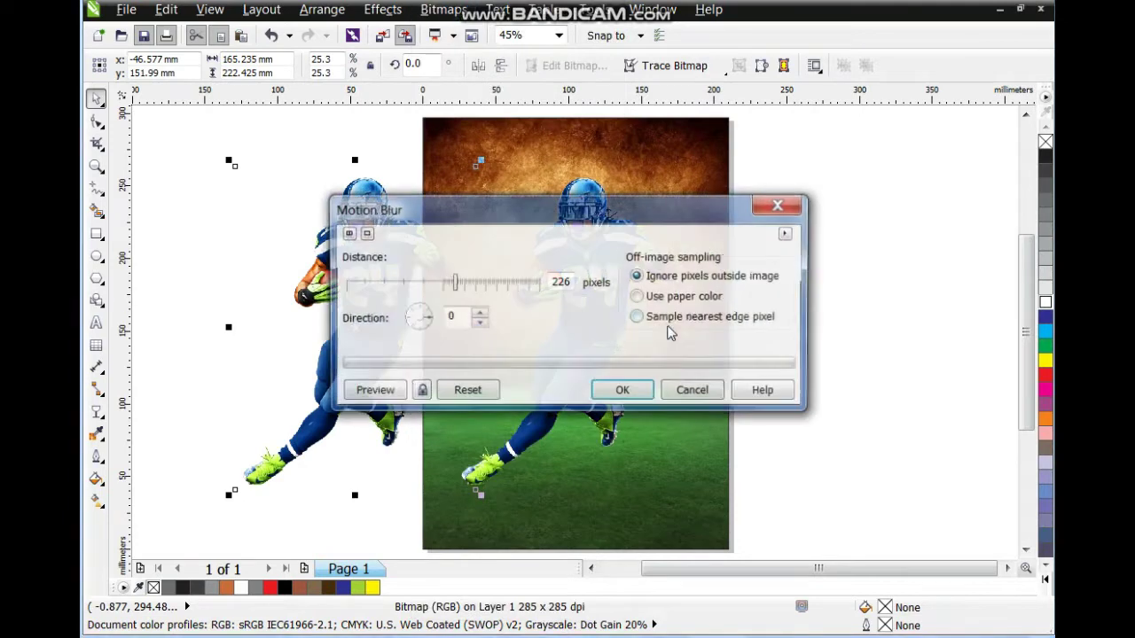
drag(502, 217, 668, 280)
click(608, 451)
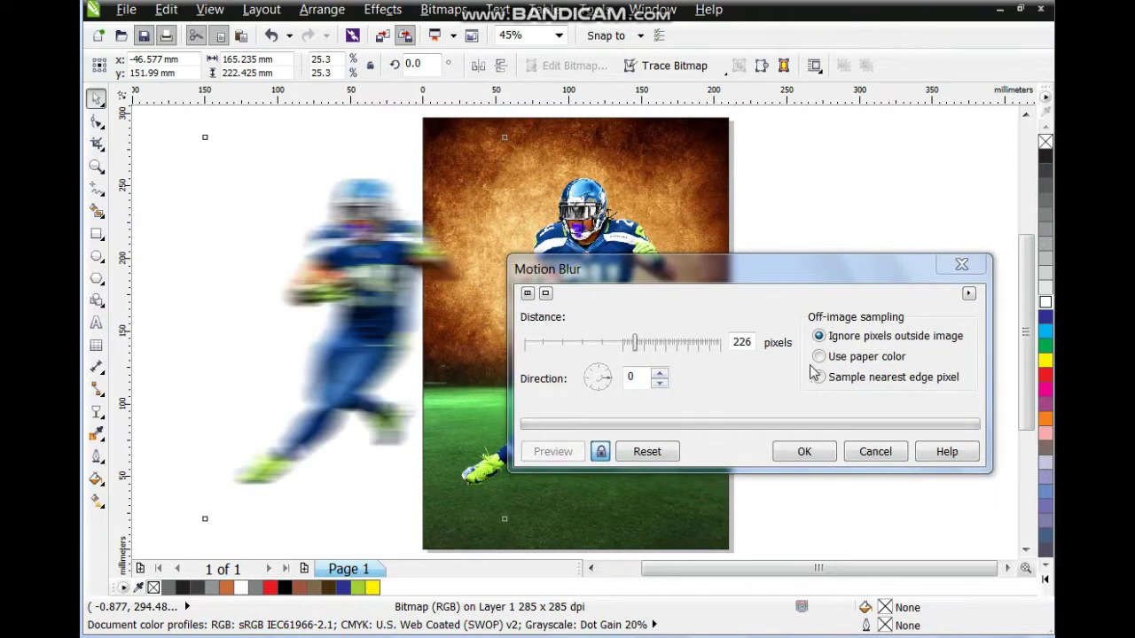
click(803, 452)
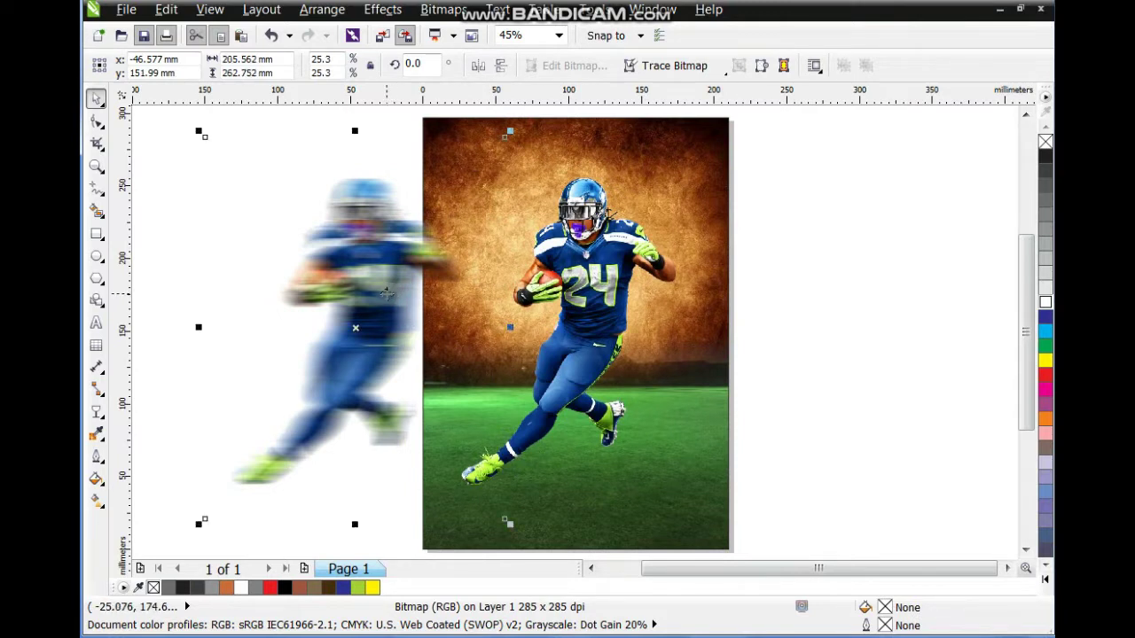
Step: Centre the blurred copy on the original player and send it behind the sharp player image
shift+click(543, 257)
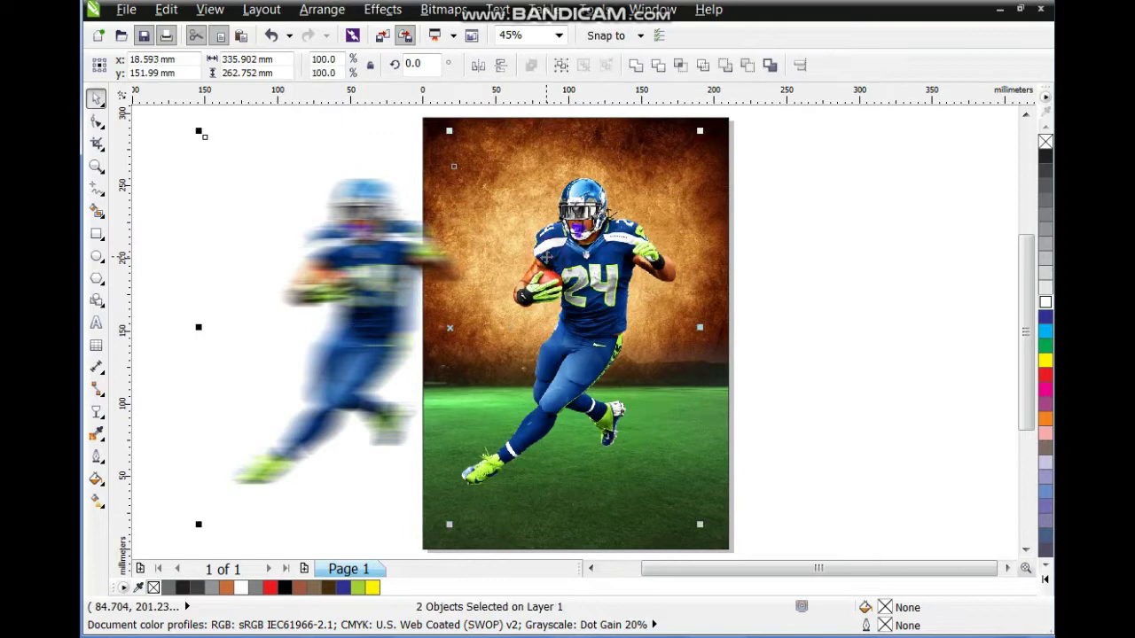
key(c)
click(352, 263)
click(568, 299)
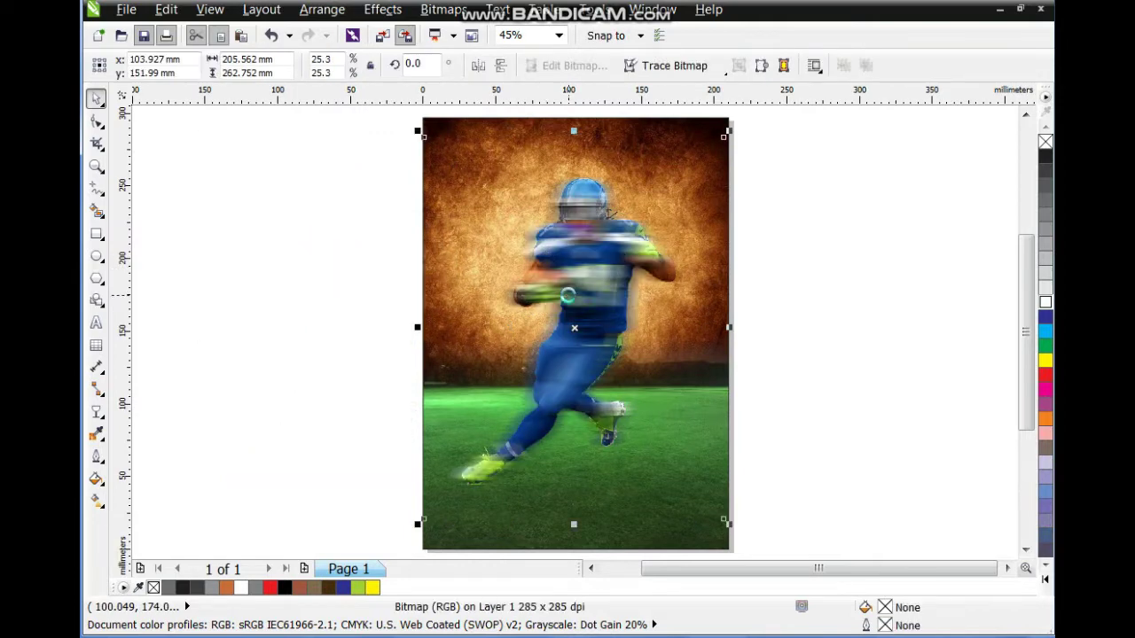
key(shift+Page_Down)
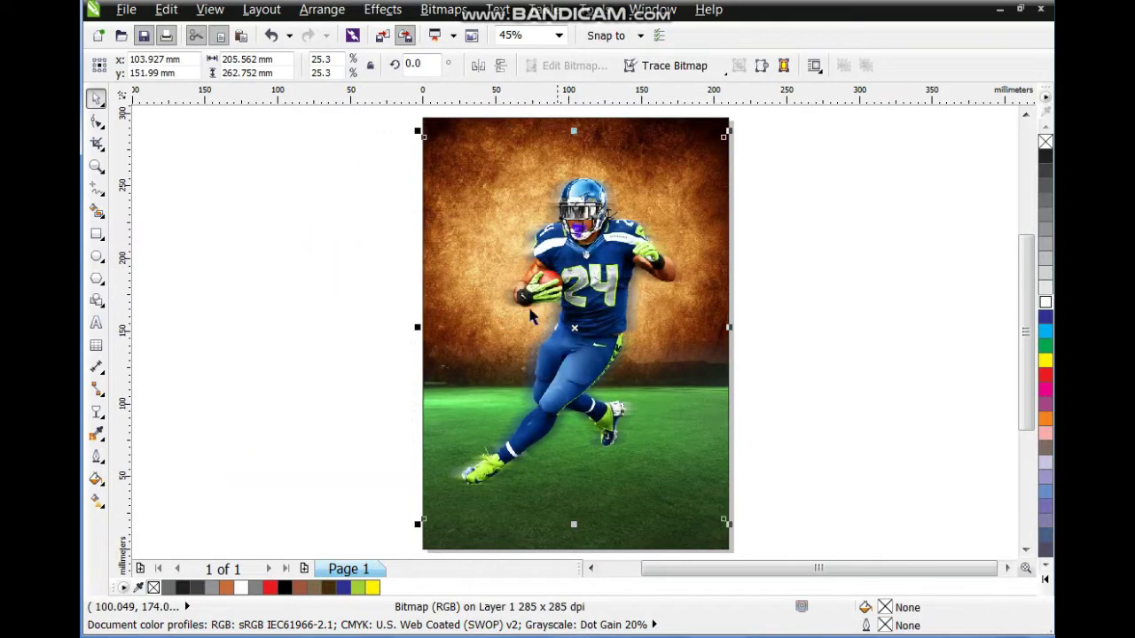
click(360, 280)
click(311, 202)
click(498, 239)
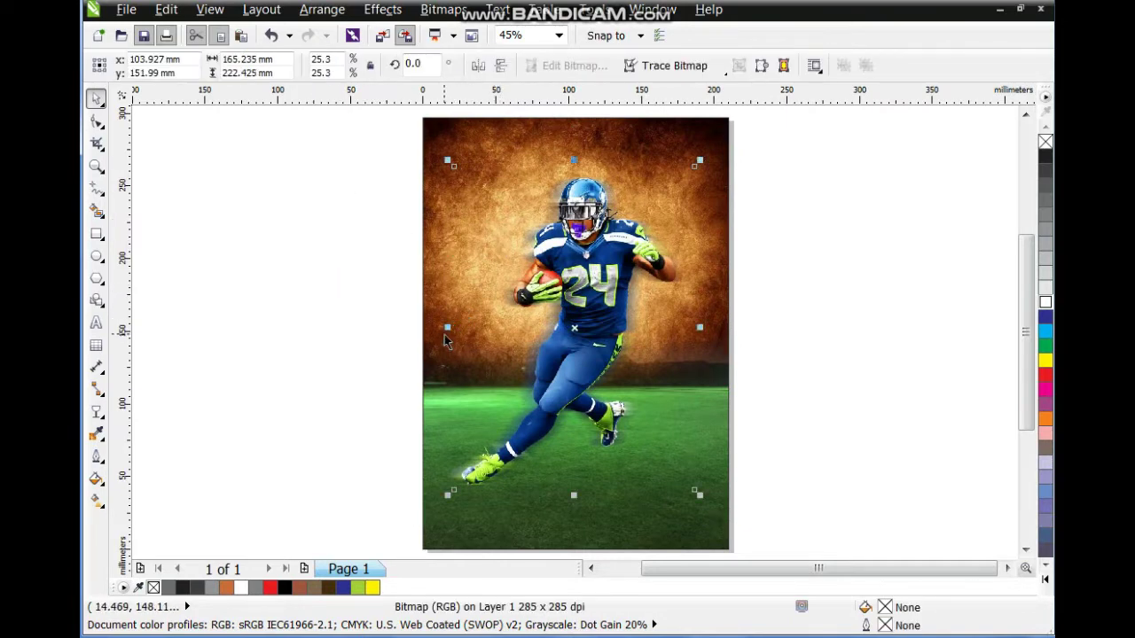
drag(447, 328, 390, 328)
key(ctrl+z)
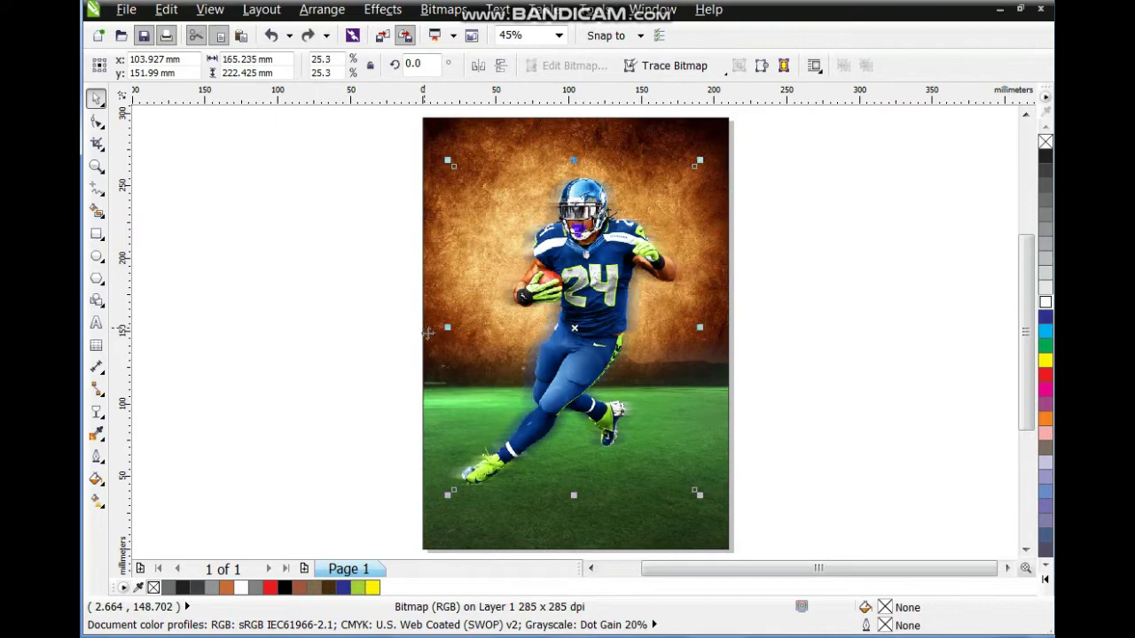
click(800, 278)
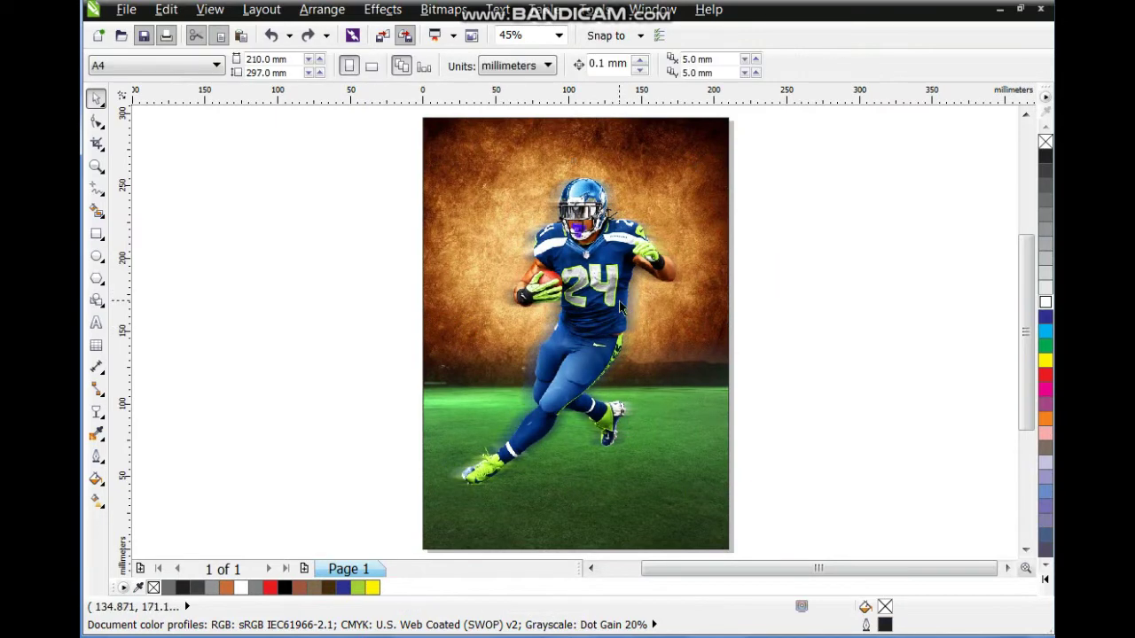
click(618, 306)
click(834, 326)
Step: Draw a 210 × 297 mm rectangle covering the whole page and fill it with C100 M100 Y100 K100 black
click(98, 234)
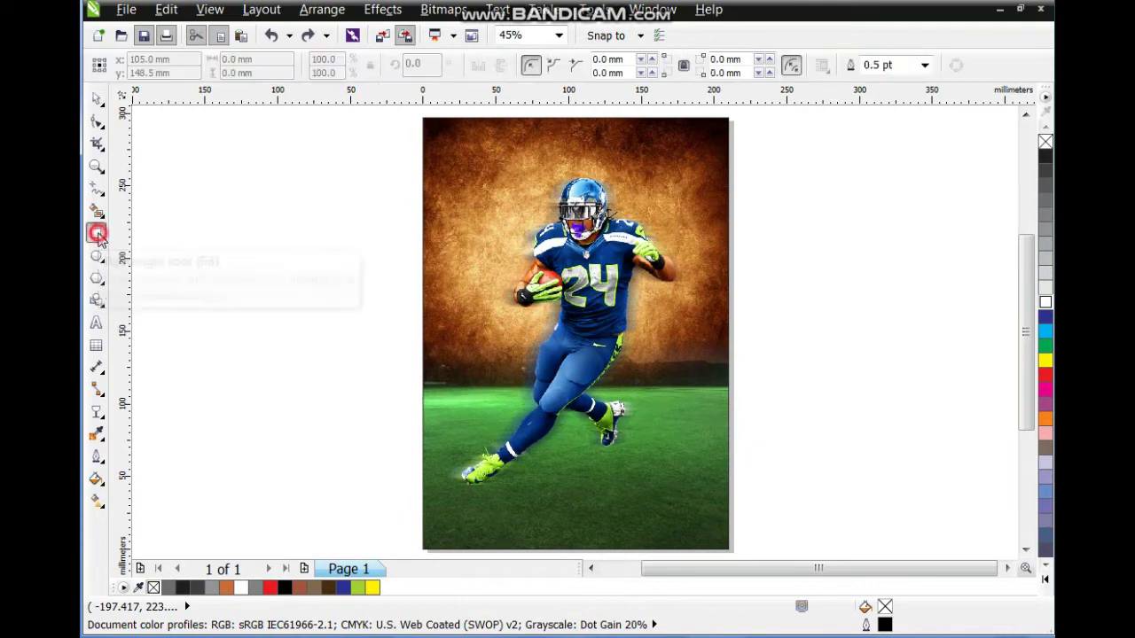
drag(423, 118, 733, 495)
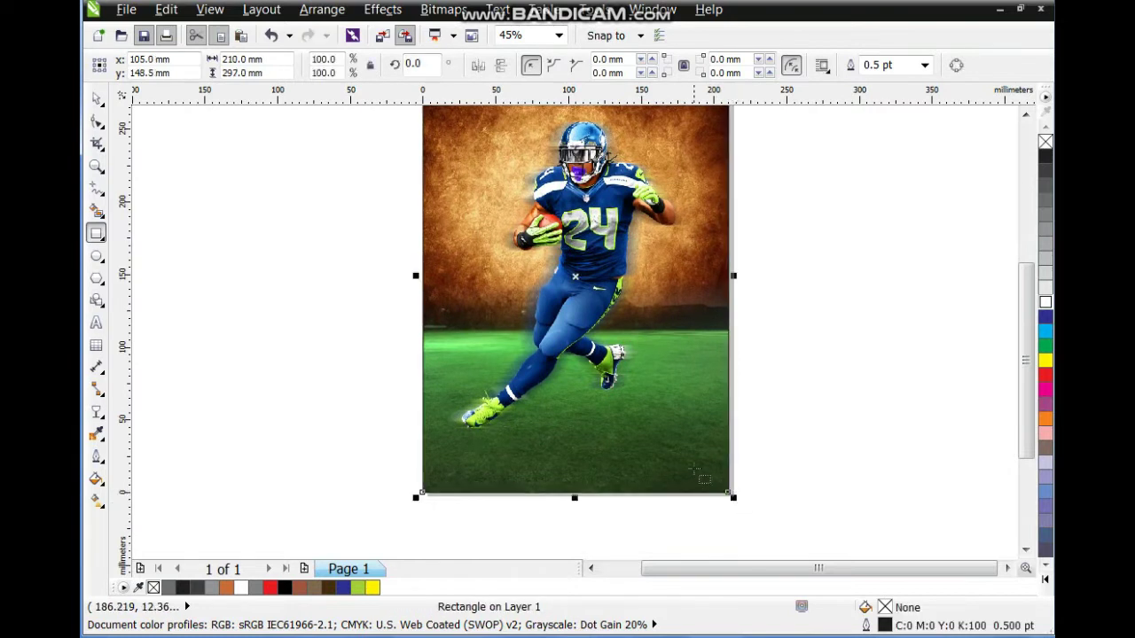
scroll(699, 472, up, 1)
click(98, 100)
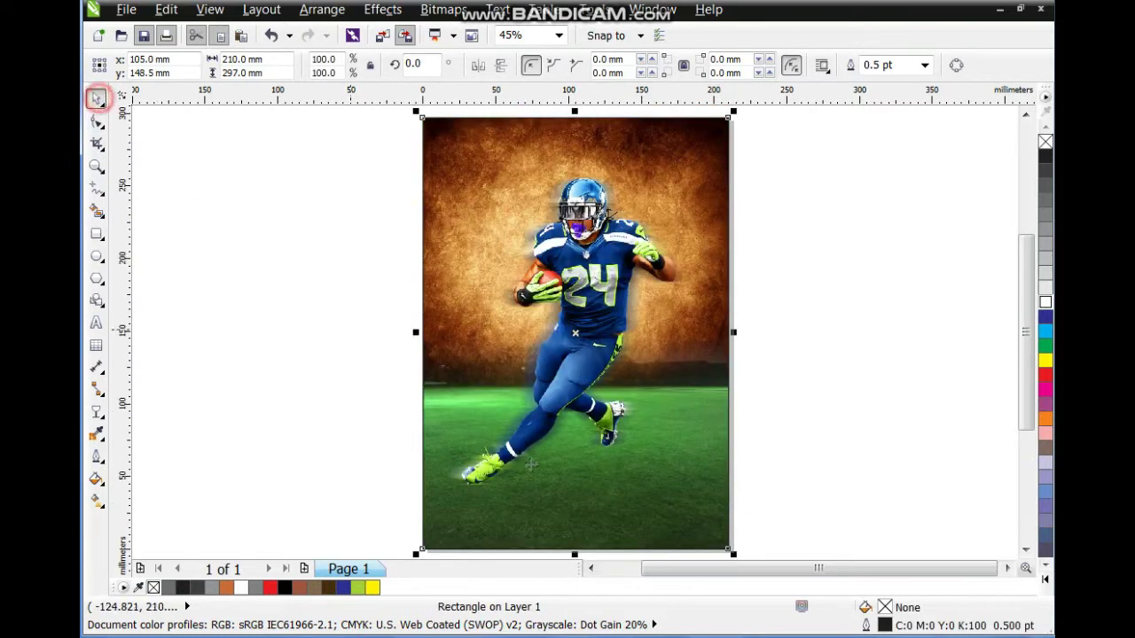
click(1046, 579)
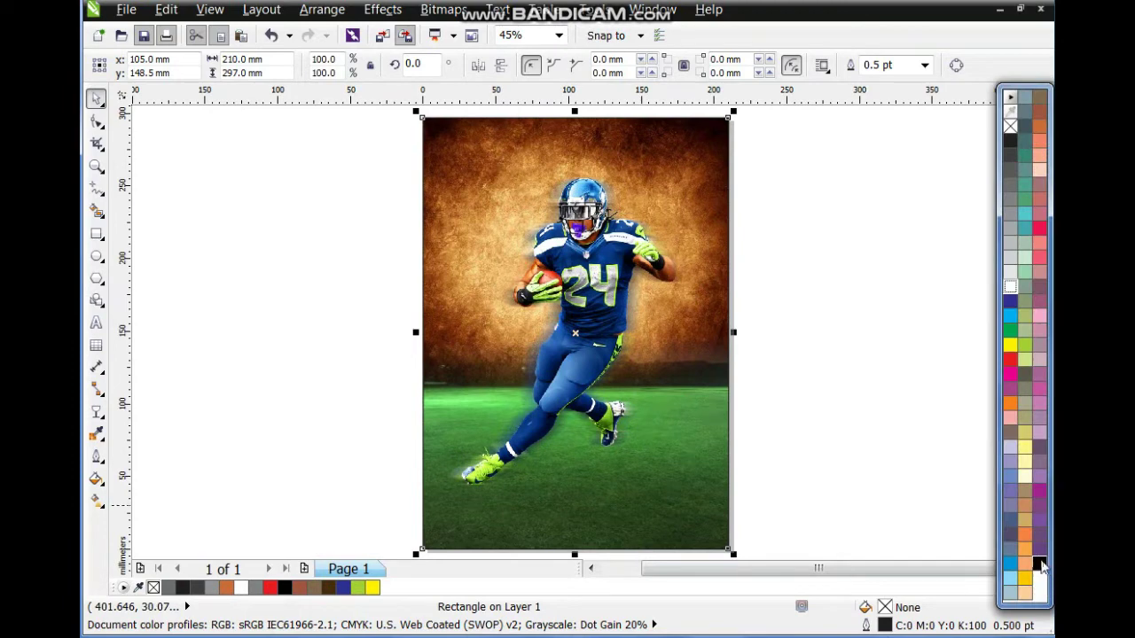
click(1039, 564)
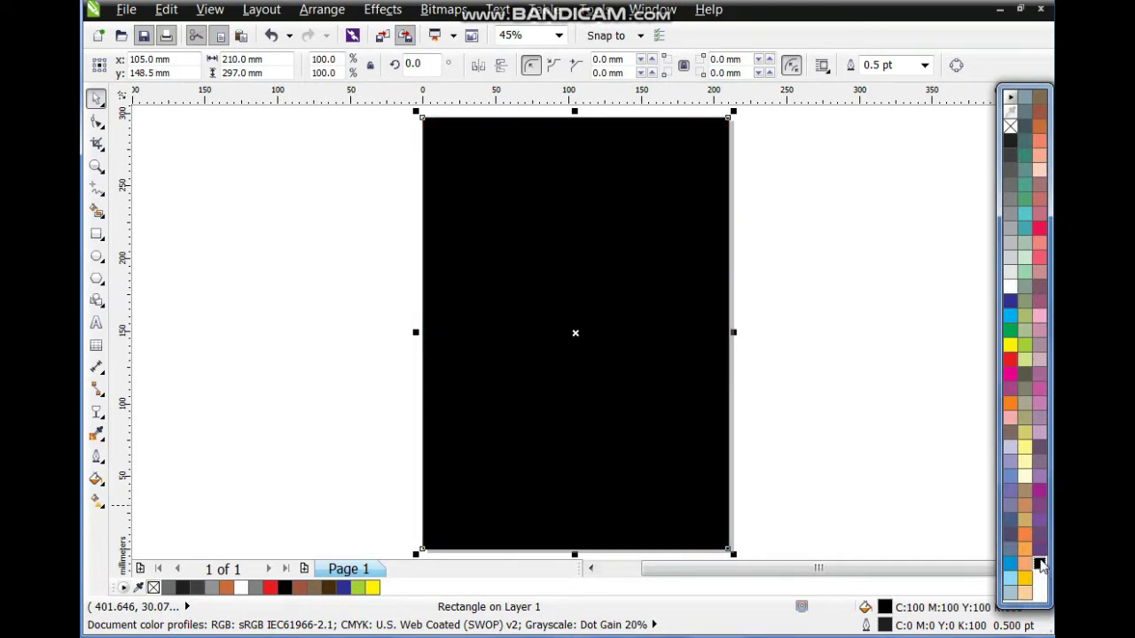
Step: Apply a radial transparency to the black rectangle, centred on the player's chest, leaving only the page edges dark
click(98, 413)
drag(533, 340, 569, 426)
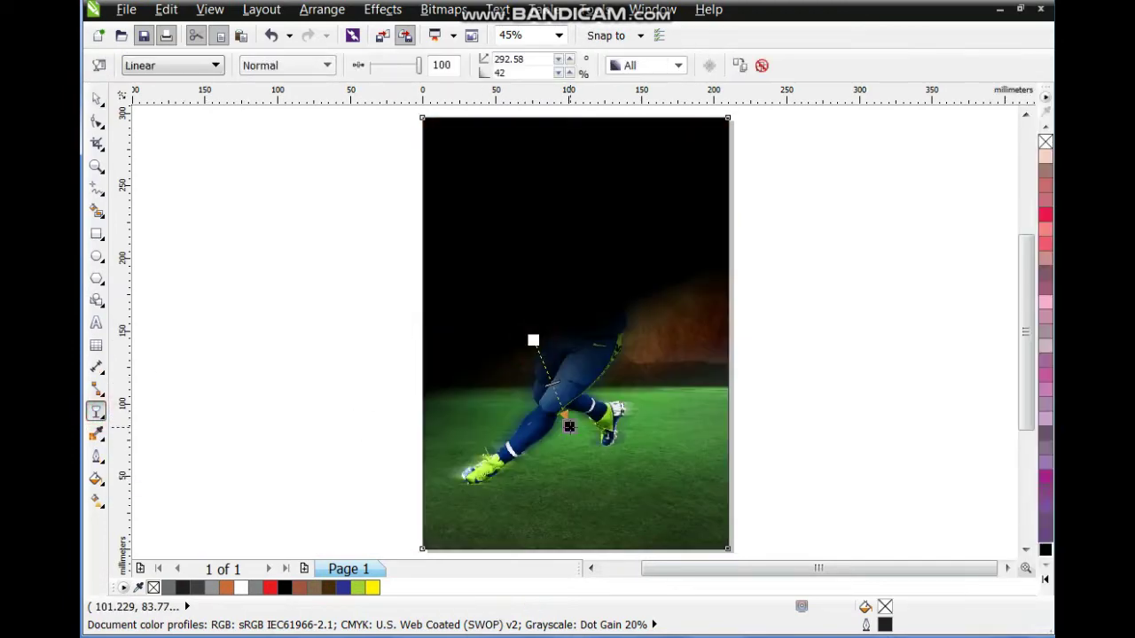
click(180, 69)
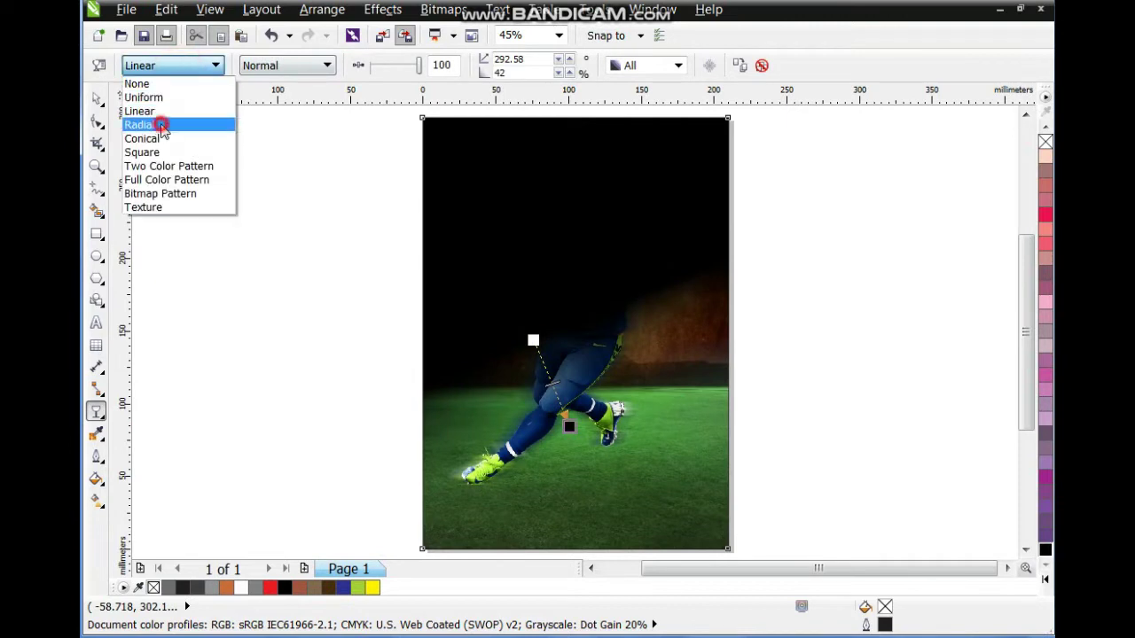
click(157, 122)
drag(576, 291, 587, 352)
drag(580, 293, 584, 260)
drag(587, 351, 583, 383)
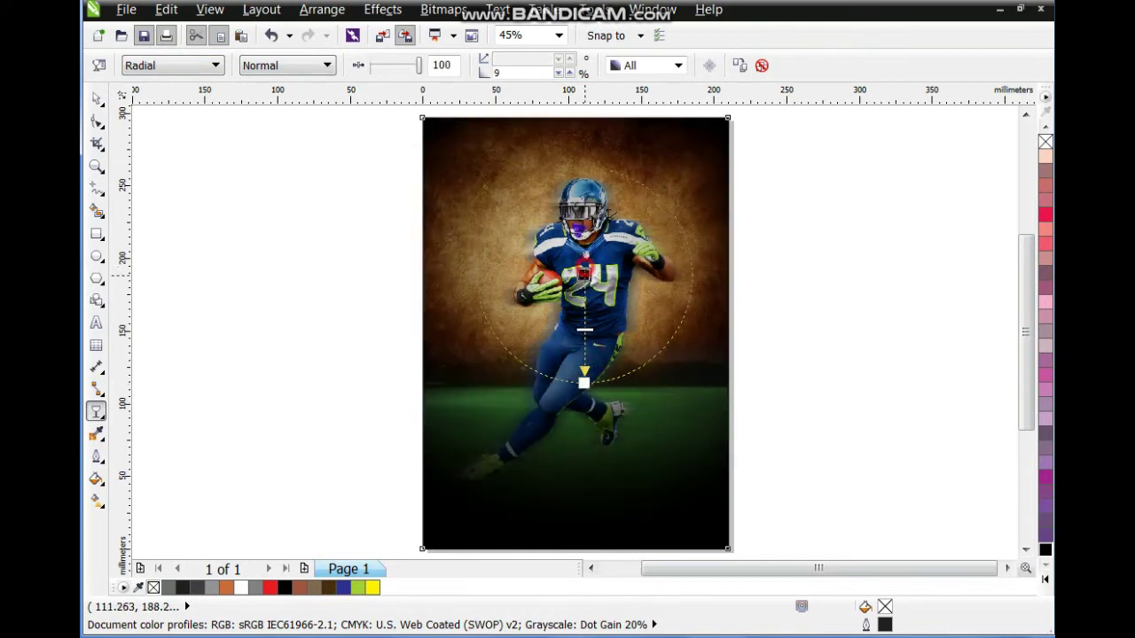
drag(585, 262, 583, 278)
drag(583, 383, 588, 396)
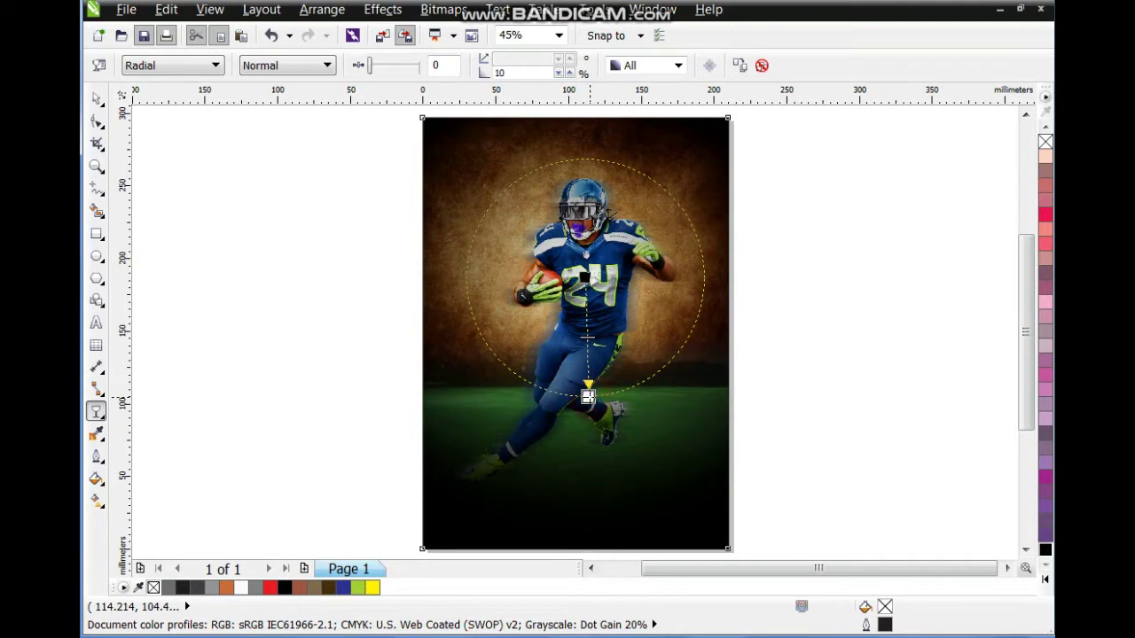
drag(588, 396, 586, 403)
Step: Place a copy of the sharp player image in front of the dark overlay, exactly over the original player
click(96, 98)
click(183, 192)
drag(266, 159, 718, 513)
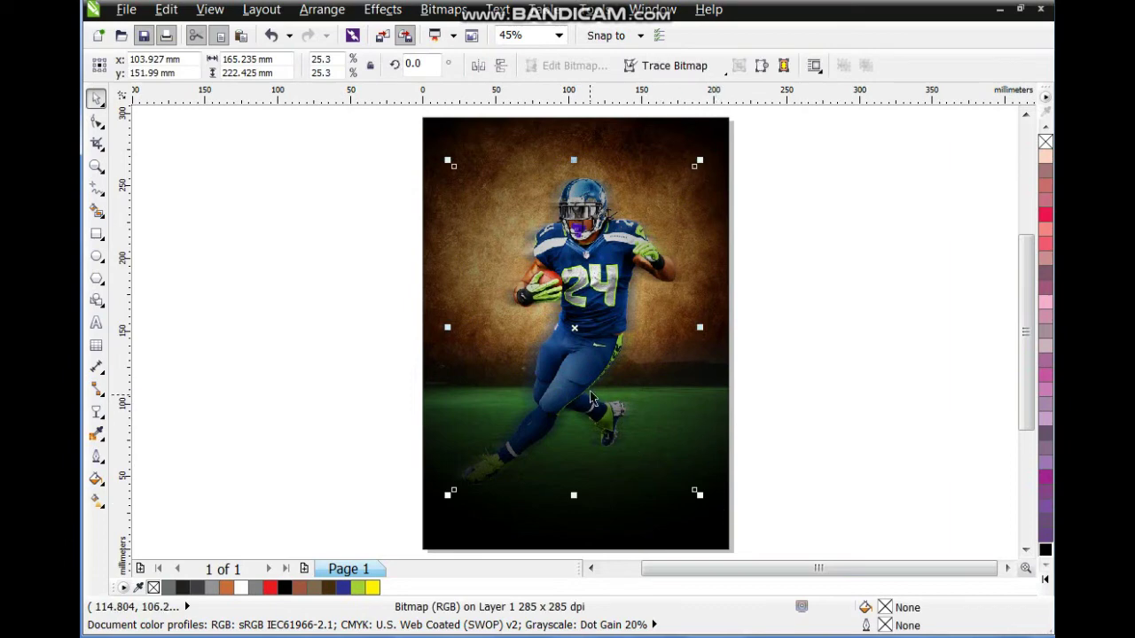
drag(585, 333, 535, 256)
key(ctrl+z)
drag(574, 328, 243, 329)
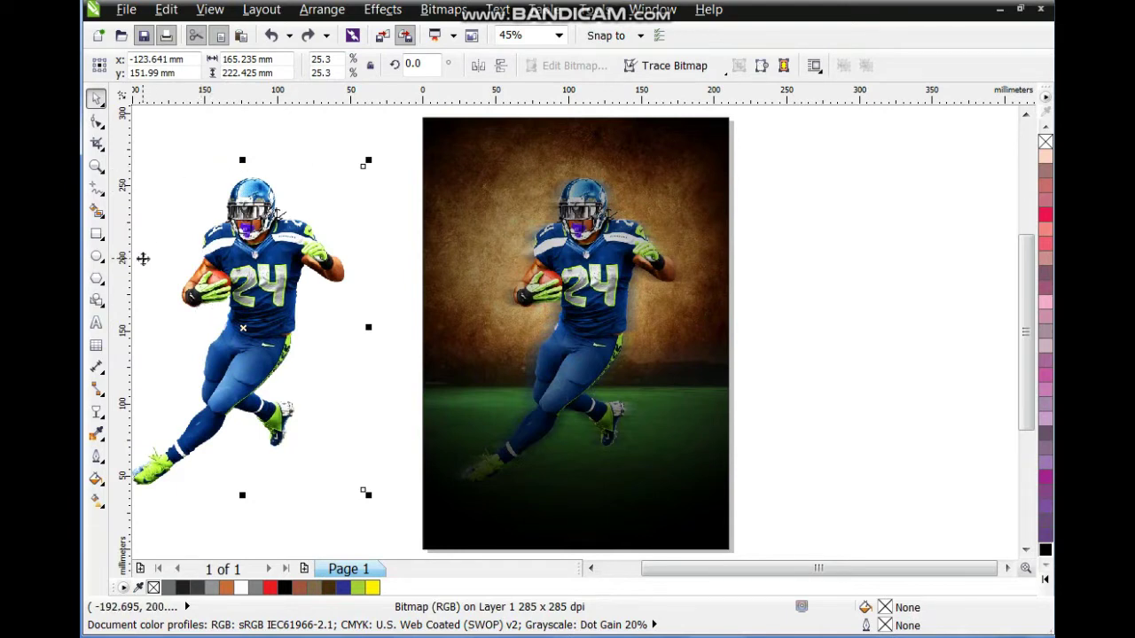
key(ctrl+z)
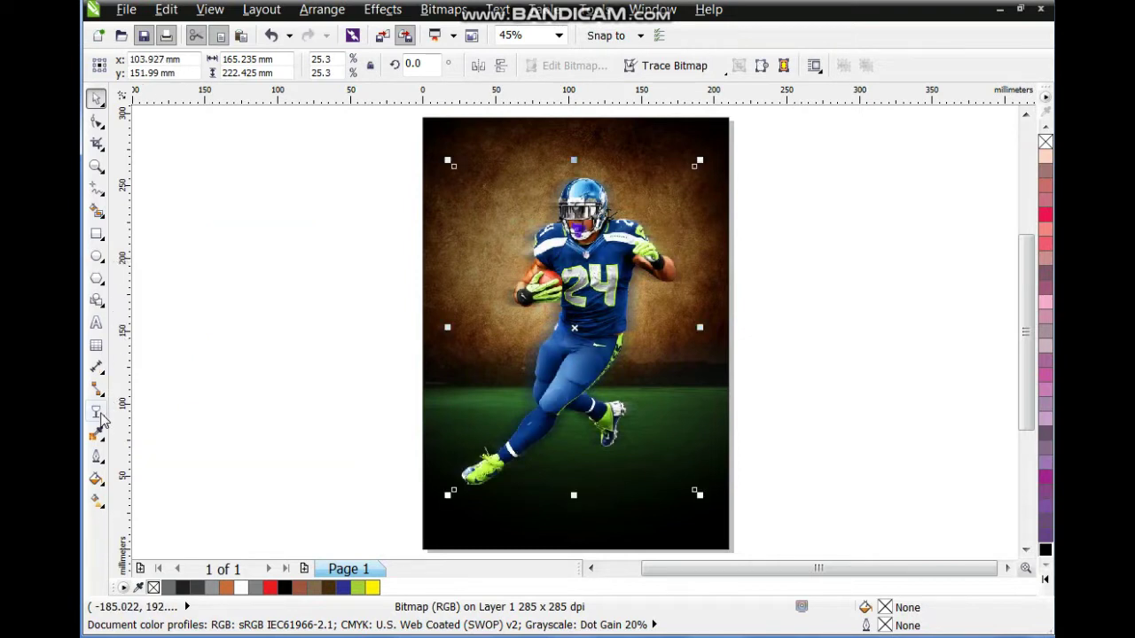
Step: Fade out the lower body of the front player copy with a linear transparency running from chest to waist
click(96, 413)
drag(586, 355, 583, 254)
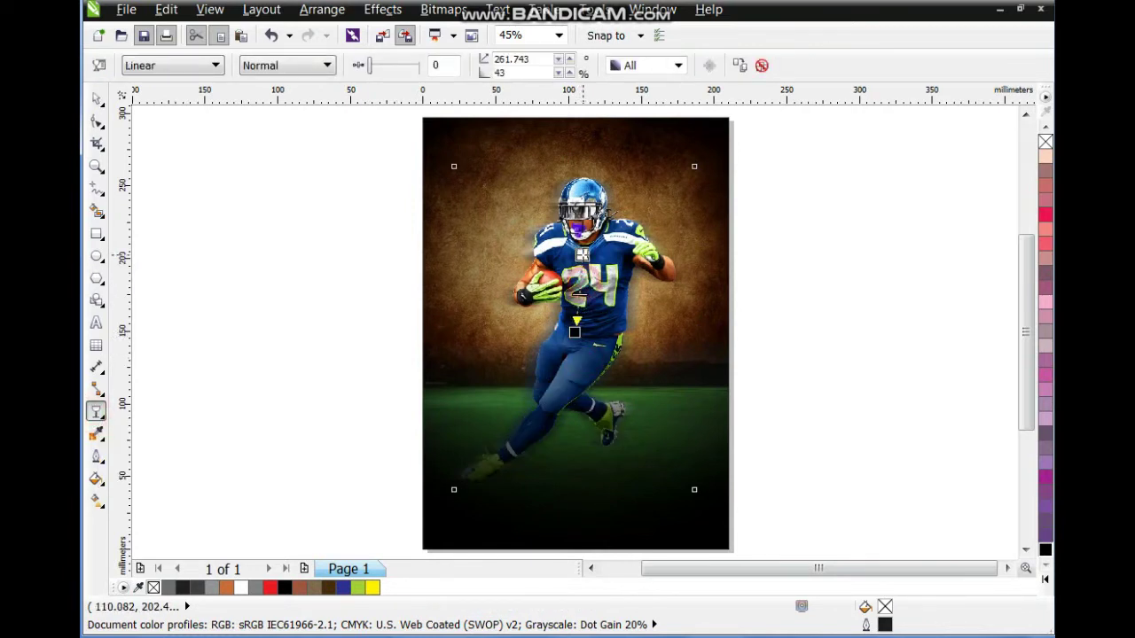
click(576, 331)
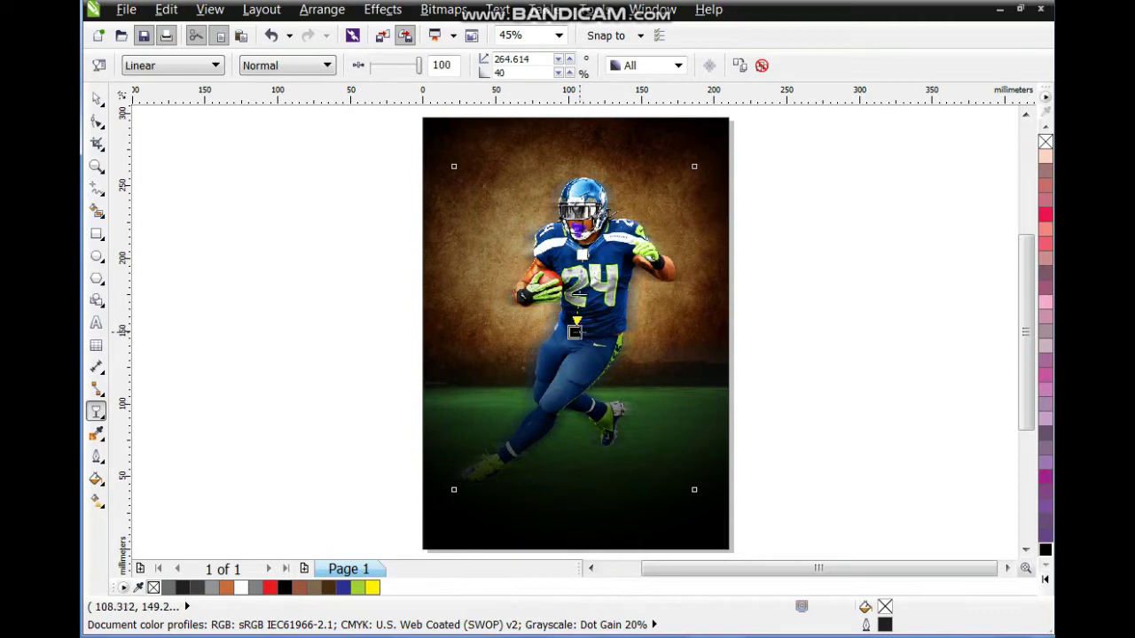
click(97, 100)
click(187, 243)
Step: Readjust the outer radius of the black page rectangle's radial transparency to end just below the player's knee
click(728, 124)
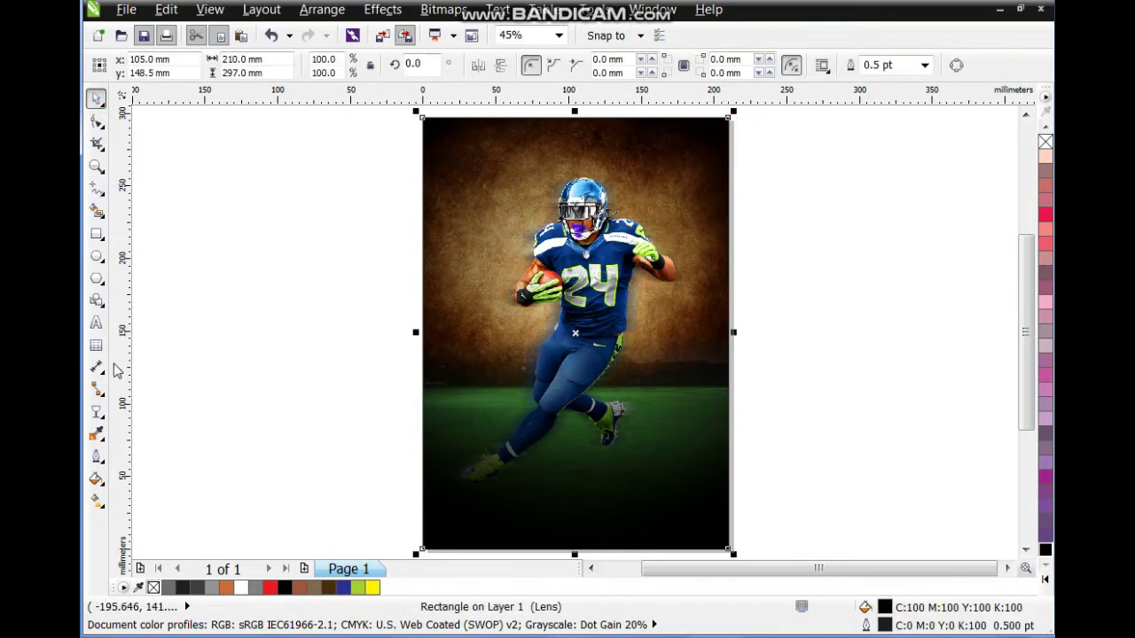
click(97, 411)
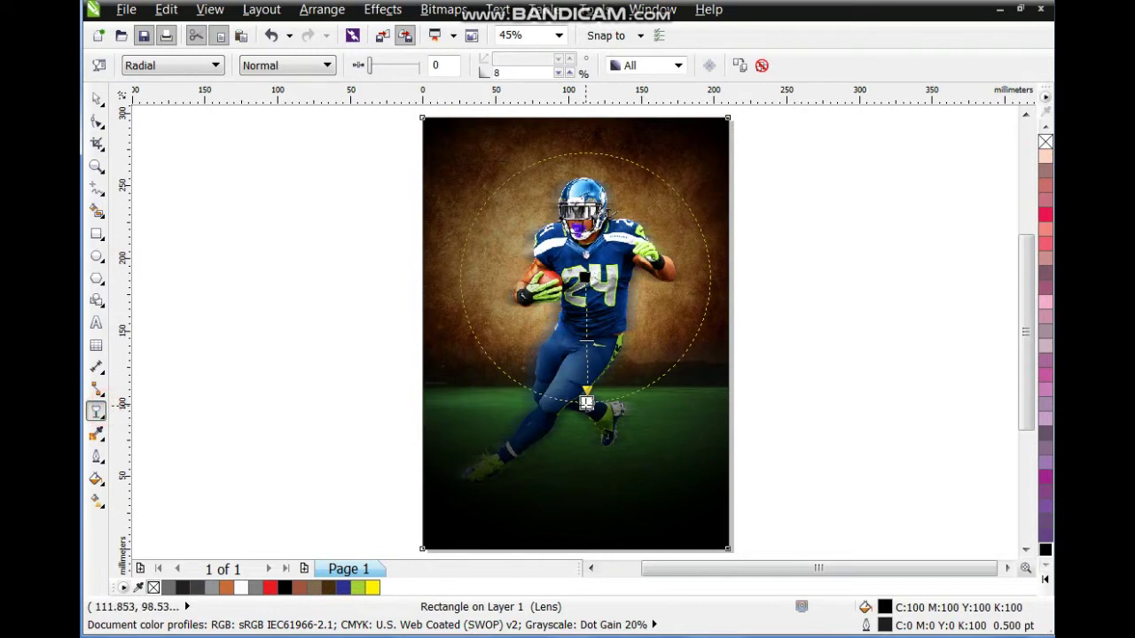
drag(577, 387, 577, 399)
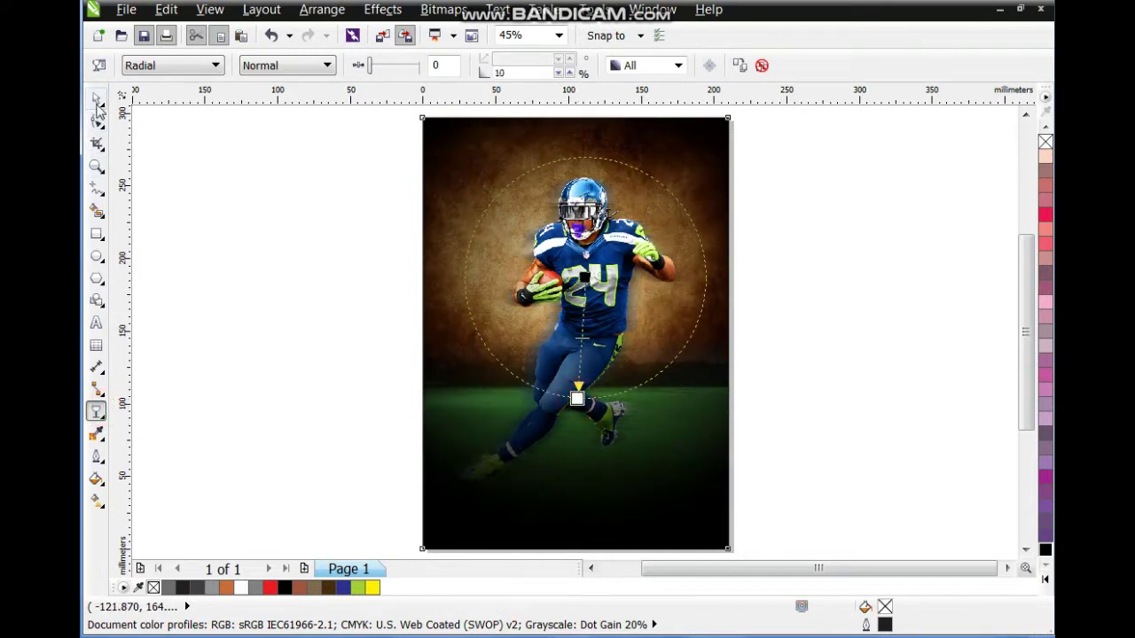
click(97, 101)
click(161, 241)
click(842, 310)
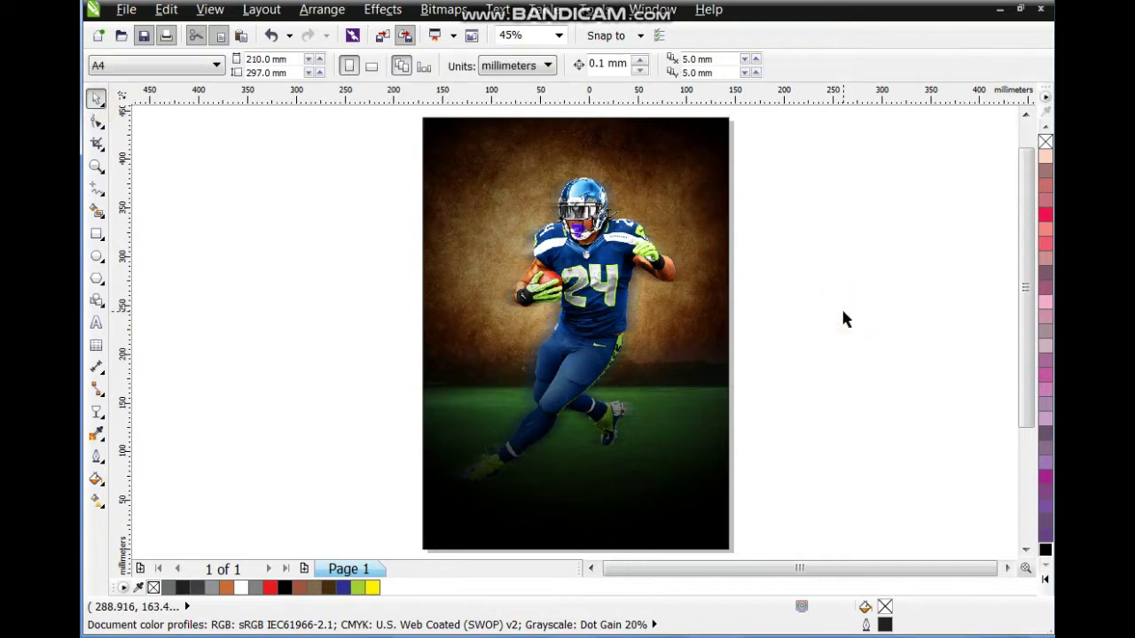
Step: Set the font of all five match text lines beside the page to Bolt Bd BT
scroll(843, 312, down, 1)
click(375, 142)
drag(375, 142, 383, 382)
key(shift+F2)
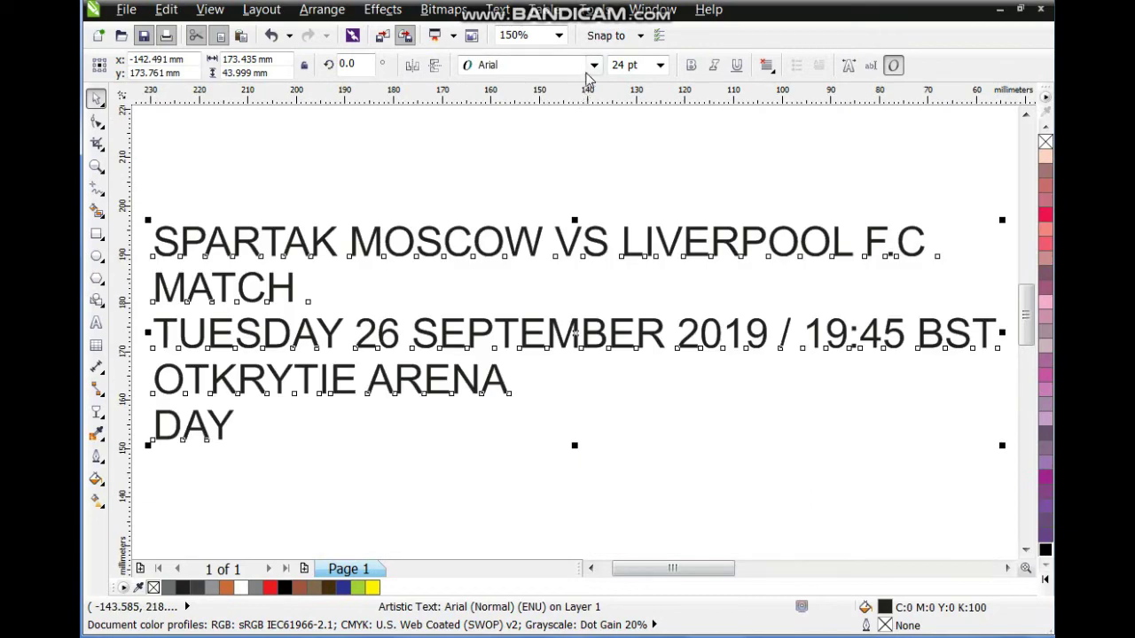
click(594, 64)
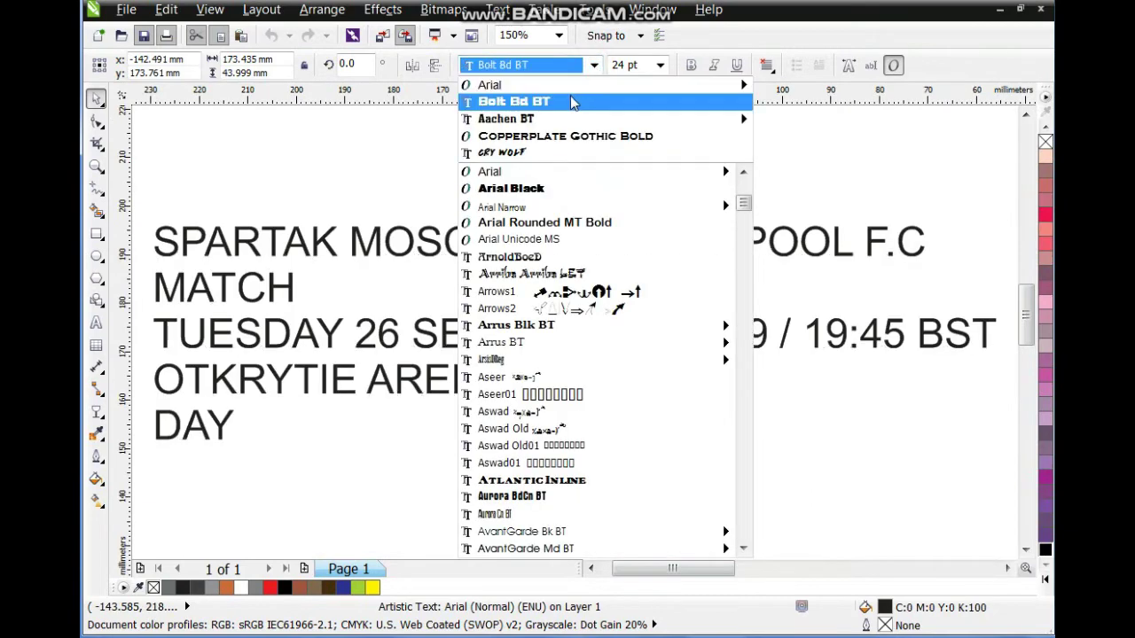
click(571, 100)
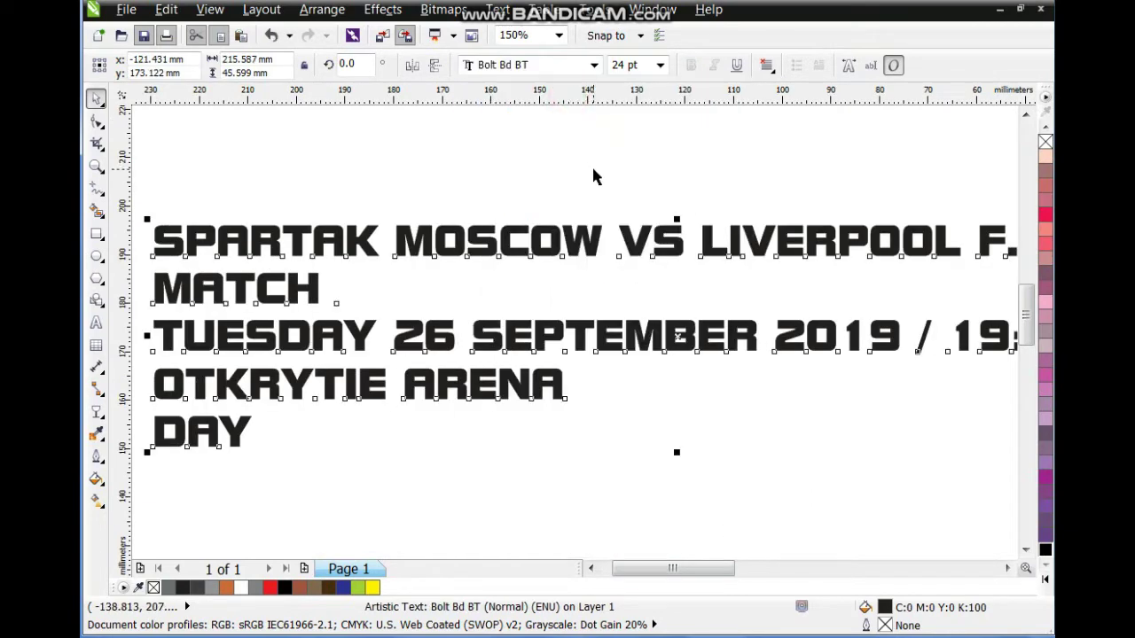
scroll(589, 227, down, 2)
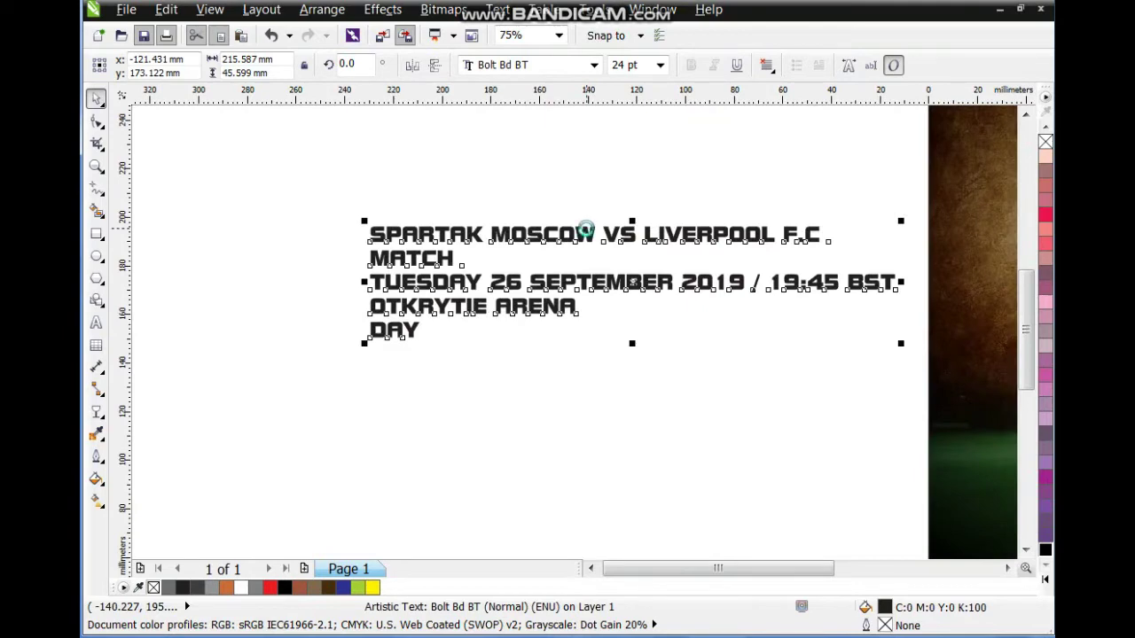
Step: Move the date, arena and DAY lines down and enlarge MATCH to the width of the team-names line above it
click(585, 232)
drag(298, 264, 899, 415)
drag(827, 280, 826, 357)
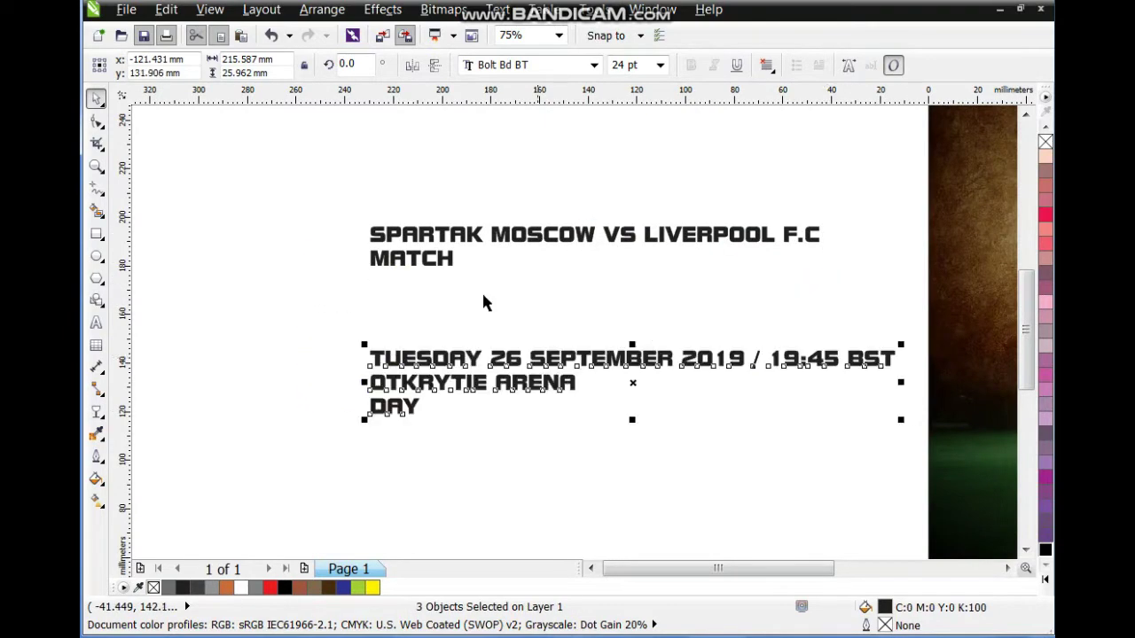
click(452, 266)
drag(459, 271, 825, 416)
click(342, 329)
Step: Scale the date and OTKRYTIE ARENA lines down together to match the width of MATCH
click(372, 358)
shift+click(425, 385)
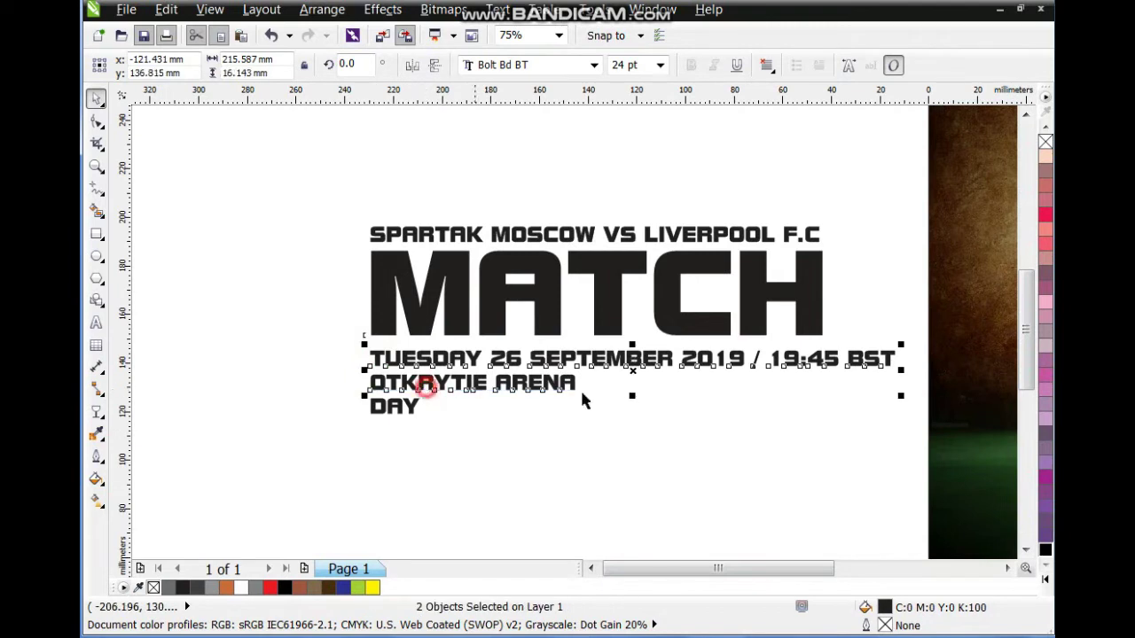
drag(897, 397, 828, 405)
click(609, 455)
Step: Enlarge DAY to about 101 × 32 mm and position it directly below the arena line
click(423, 406)
mouse_move(427, 424)
mouse_down()
mouse_move(497, 481)
mouse_move(618, 550)
mouse_move(618, 539)
mouse_up()
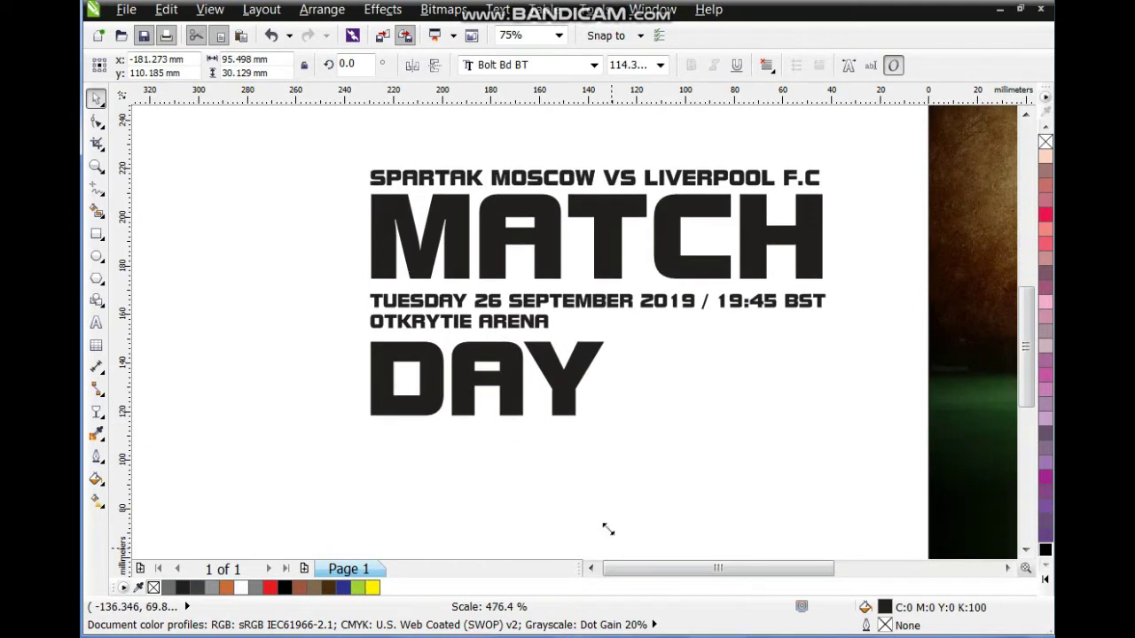
click(572, 393)
drag(572, 393, 572, 390)
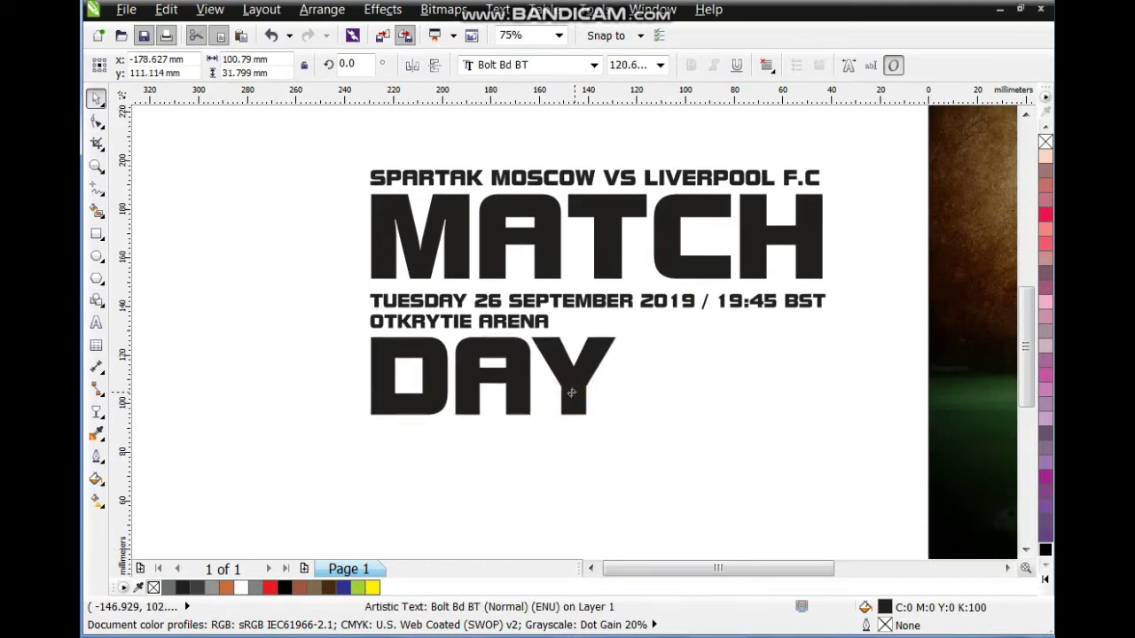
click(562, 450)
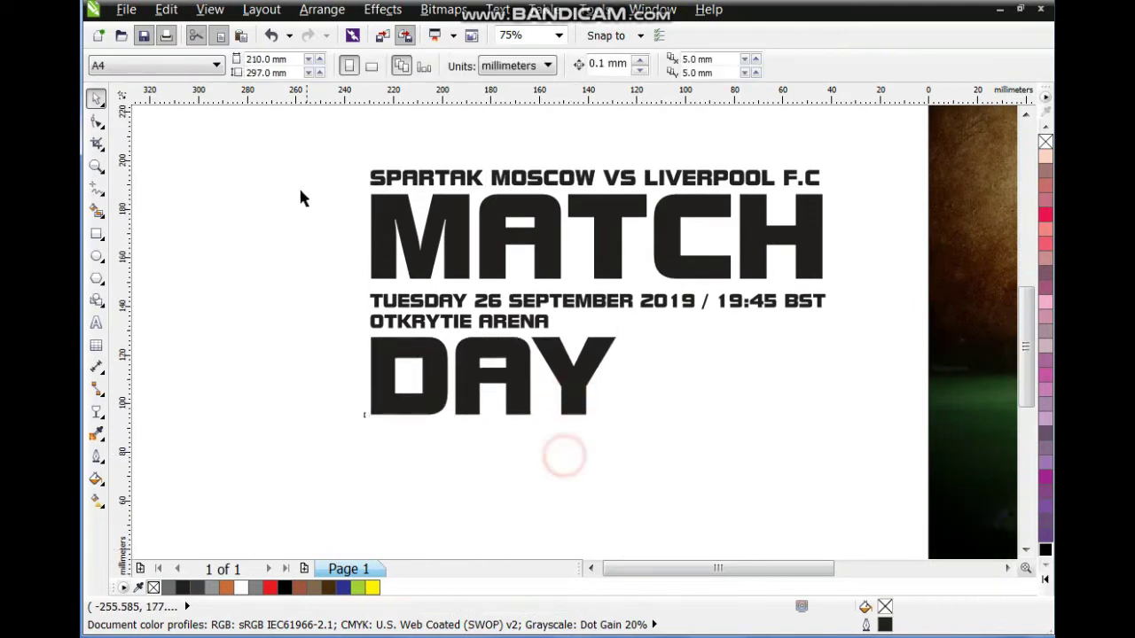
Step: Draw a thin rectangle about 196 × 1 mm across the middle of MATCH and place a copy across DAY
click(96, 235)
drag(362, 213, 845, 213)
click(96, 100)
drag(604, 214, 601, 236)
drag(601, 236, 603, 375)
right_click(602, 375)
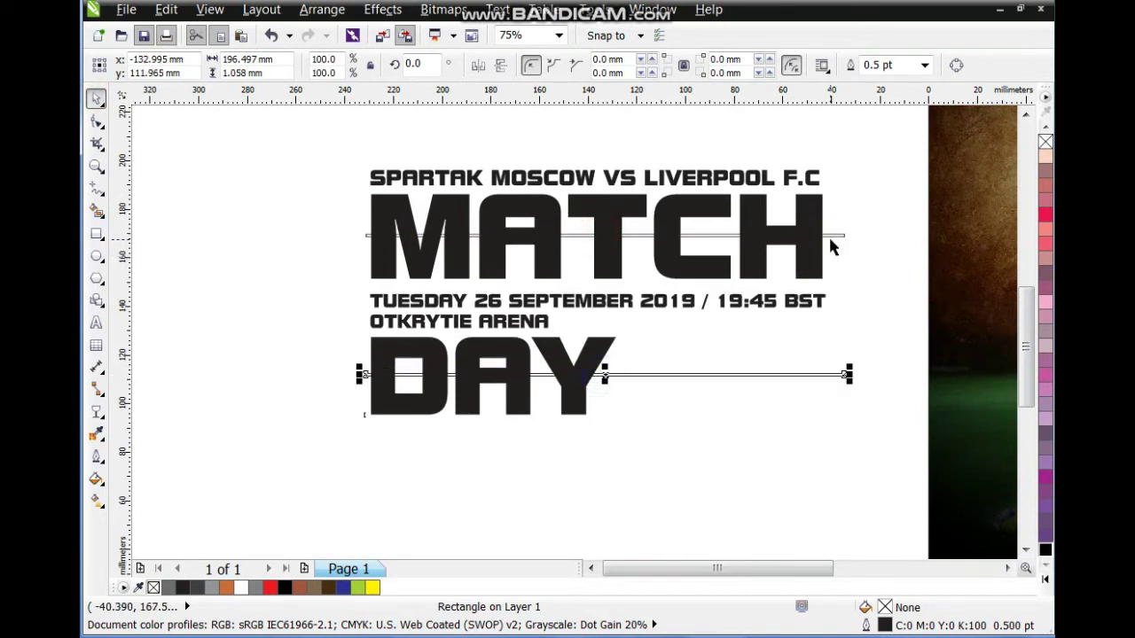
Step: Weld the two thin rectangles into one shape and trim MATCH with it
shift+click(830, 236)
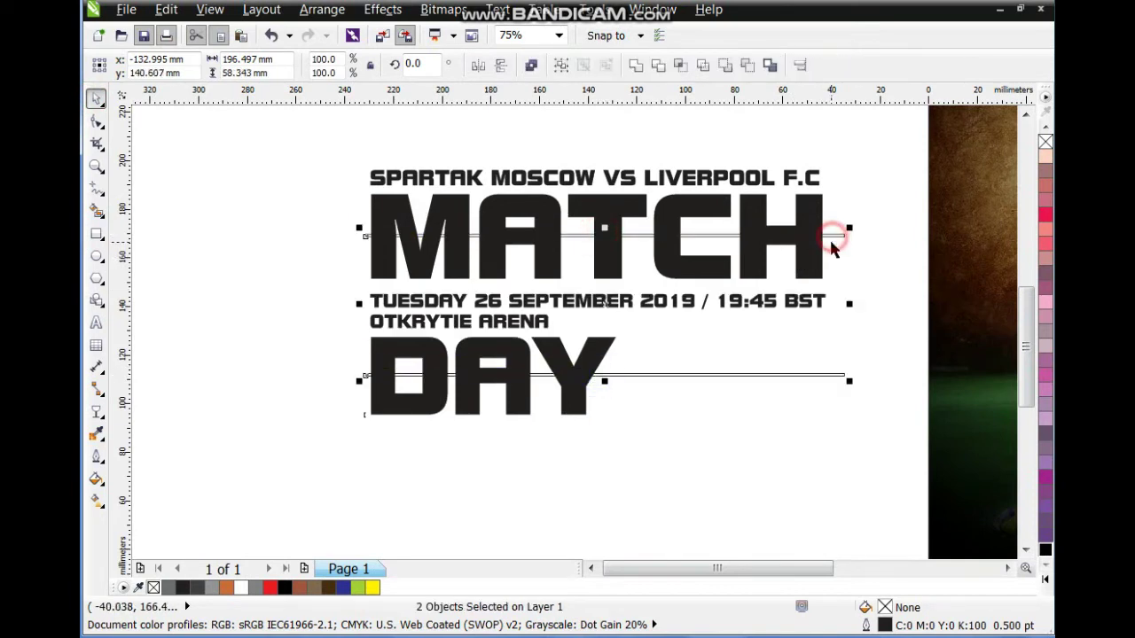
click(635, 68)
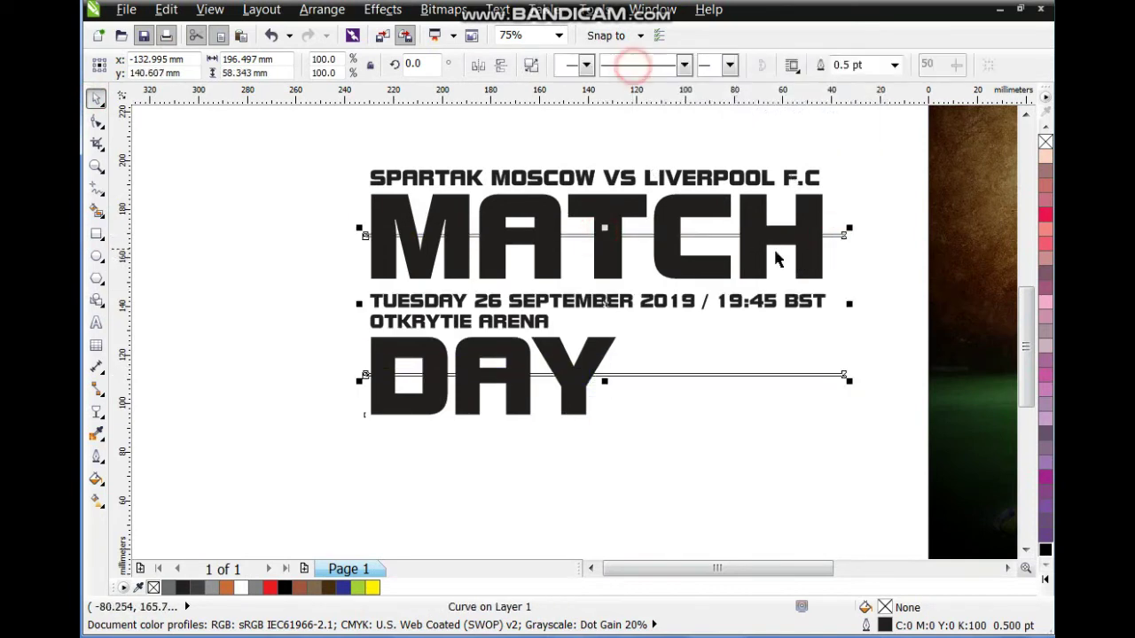
shift+click(811, 209)
click(663, 65)
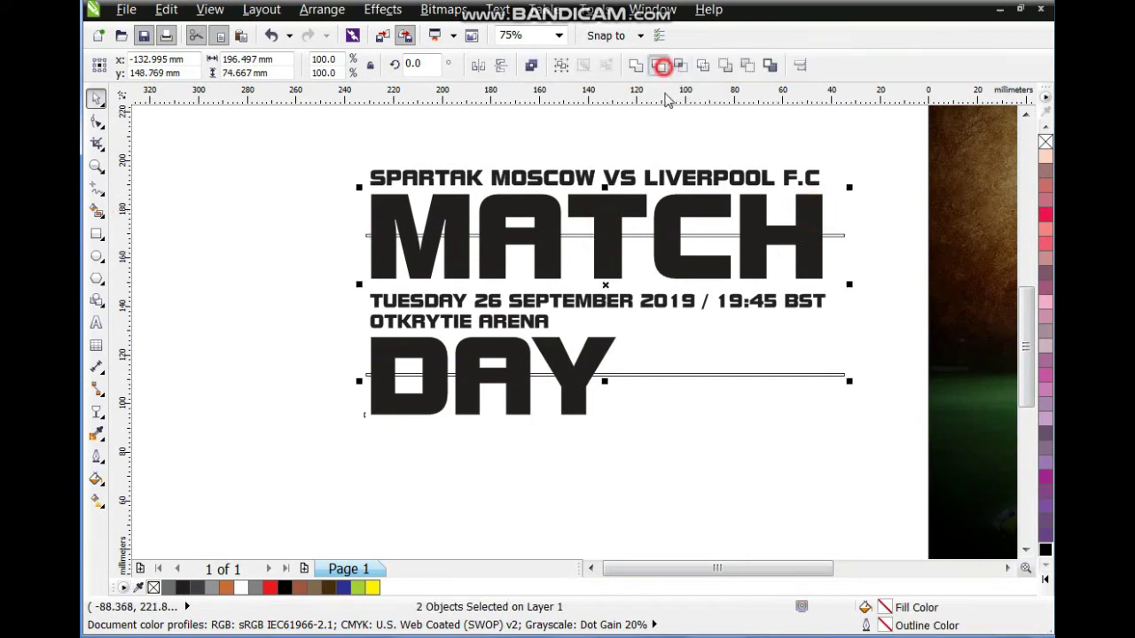
click(891, 223)
Step: Trim DAY with the welded thin bars and delete the bars
click(829, 375)
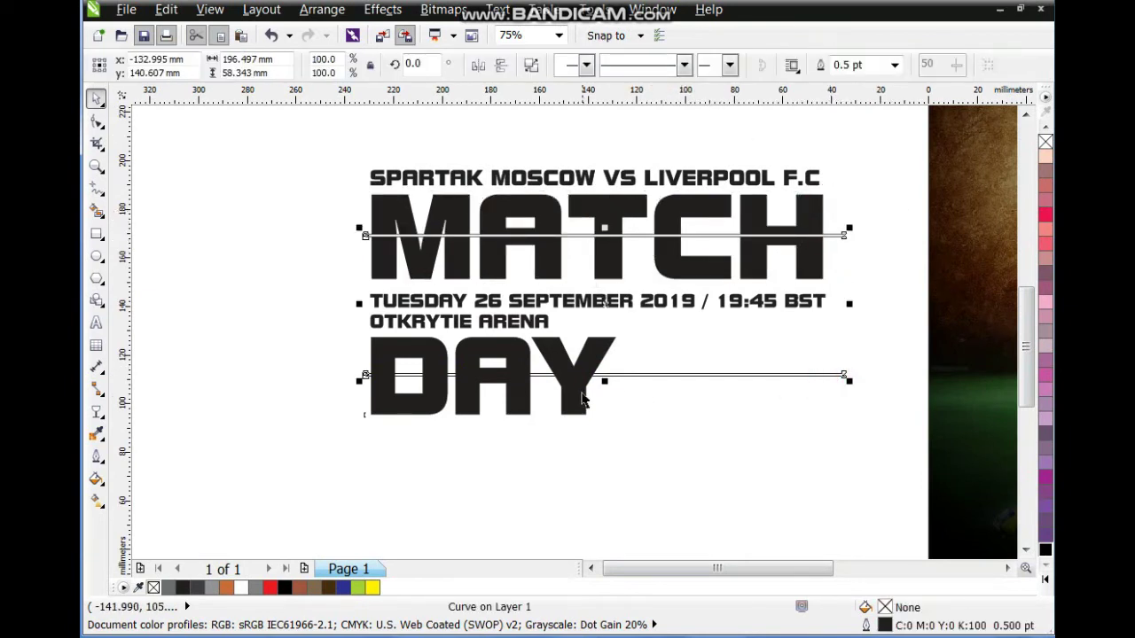
shift+click(583, 396)
click(665, 65)
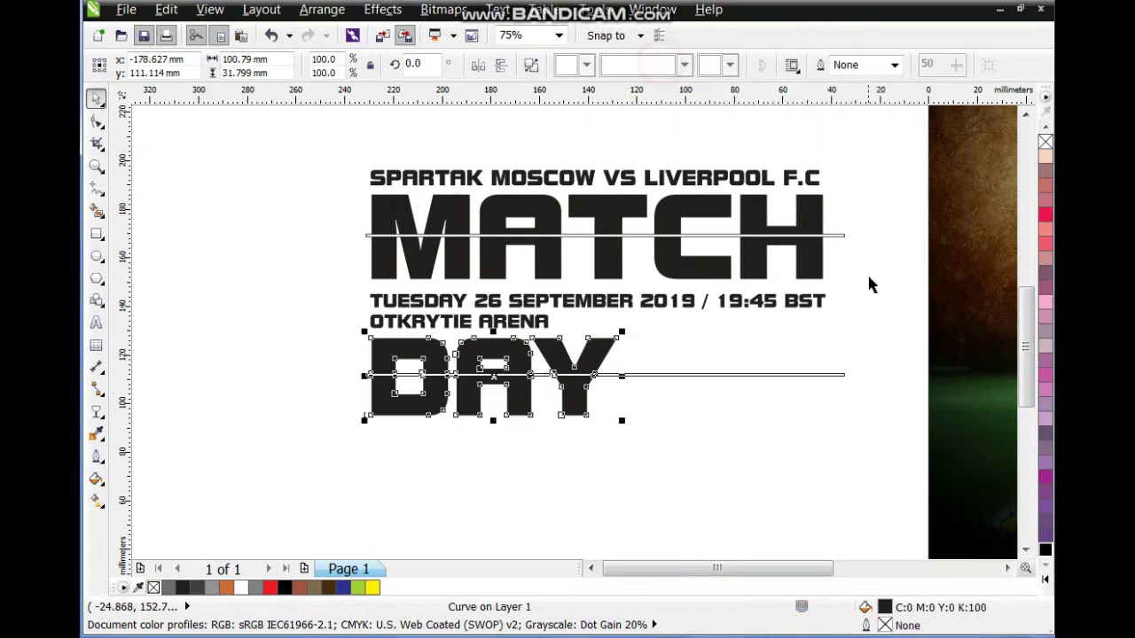
click(867, 280)
click(830, 376)
key(Delete)
click(872, 337)
Step: Group the five text objects and place the group across the lower half of the poster page
drag(851, 149, 278, 456)
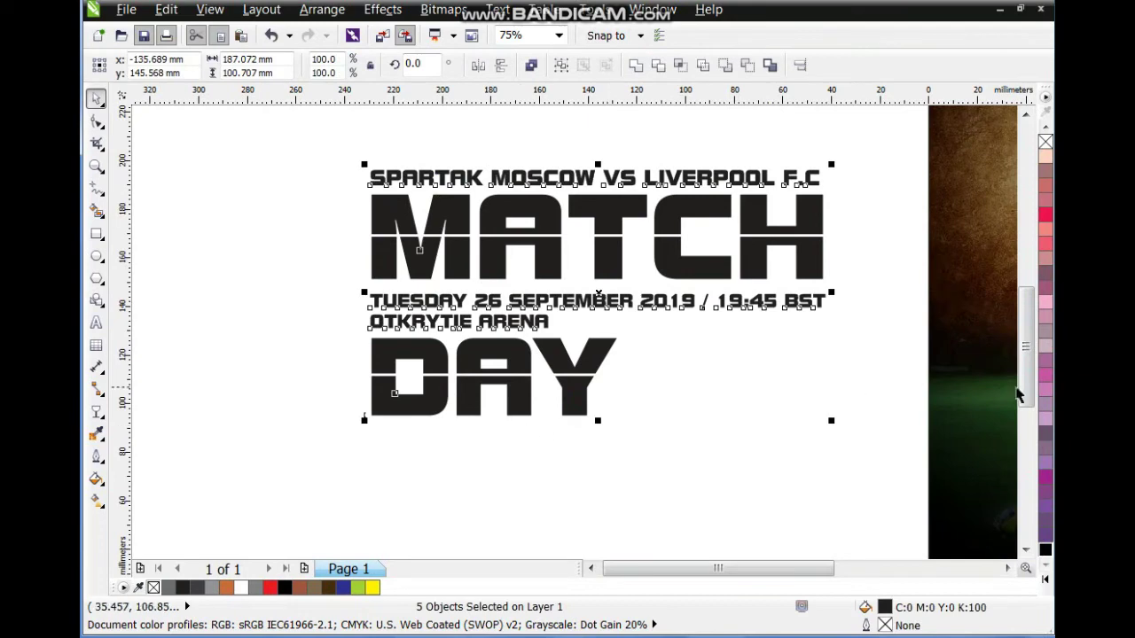
key(ctrl+g)
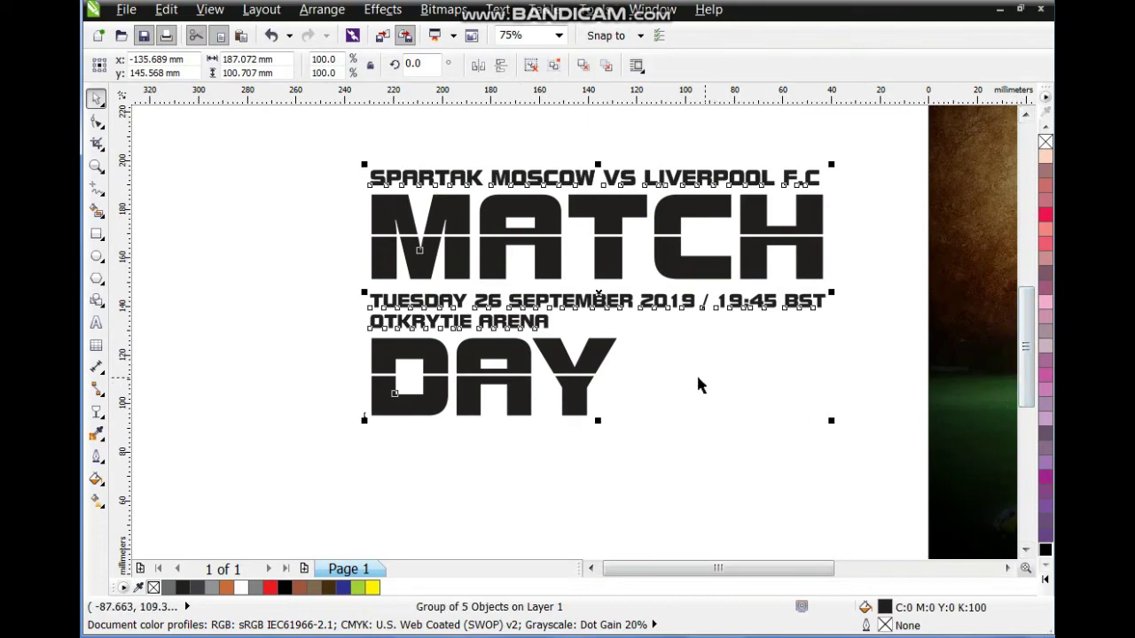
scroll(712, 387, down, 3)
drag(388, 303, 739, 372)
Step: Fill the text group with white (C0 M0 Y0 K0)
click(1044, 580)
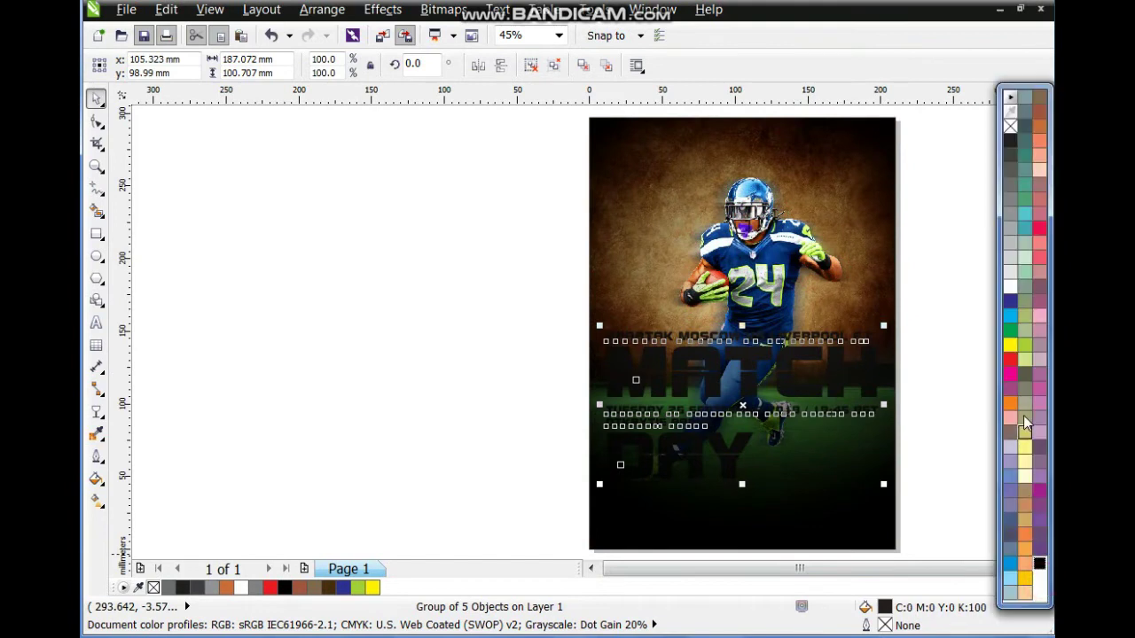
click(1012, 288)
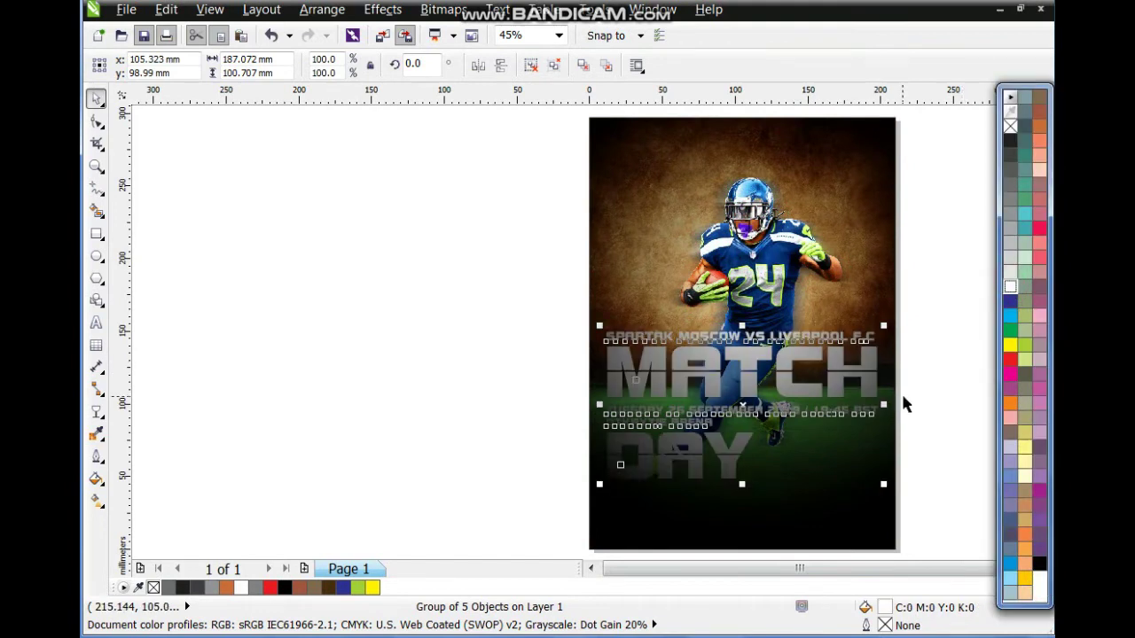
click(942, 364)
click(808, 392)
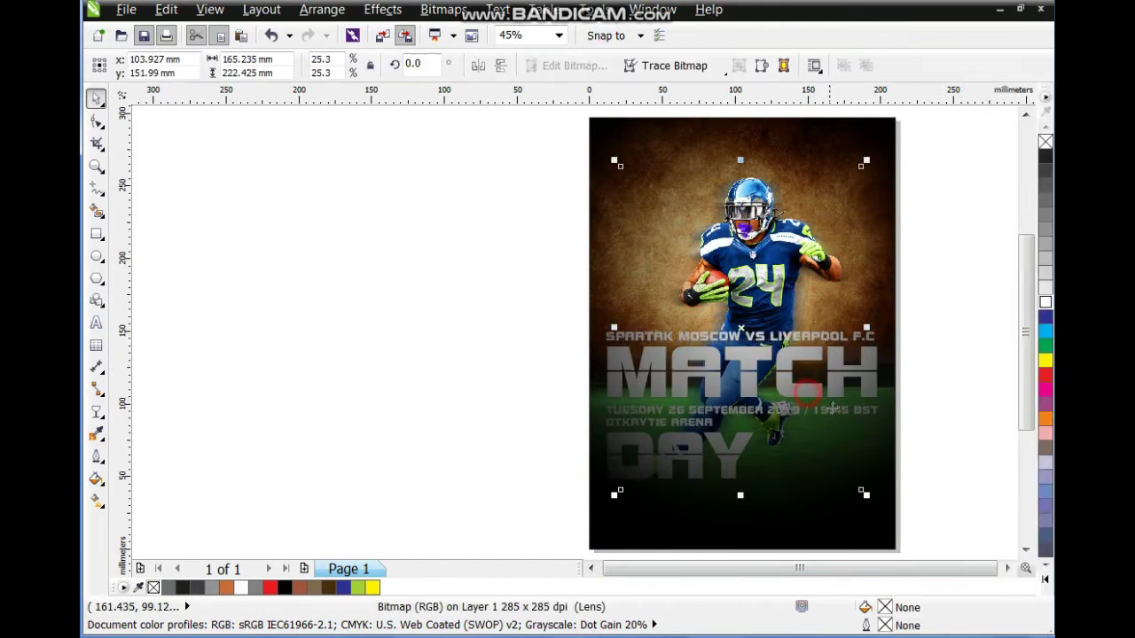
click(816, 393)
drag(876, 335, 886, 362)
key(ctrl+z)
click(582, 360)
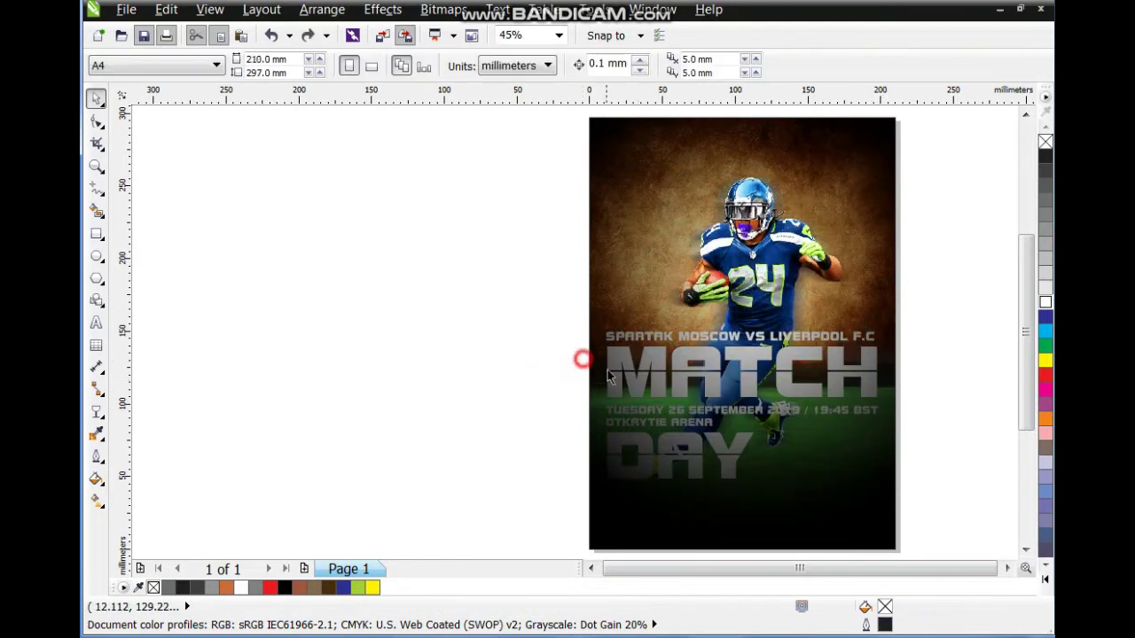
Step: Skew the white text group vertically so its lines slope upward to the right at about 15.8 degrees
drag(523, 331, 931, 528)
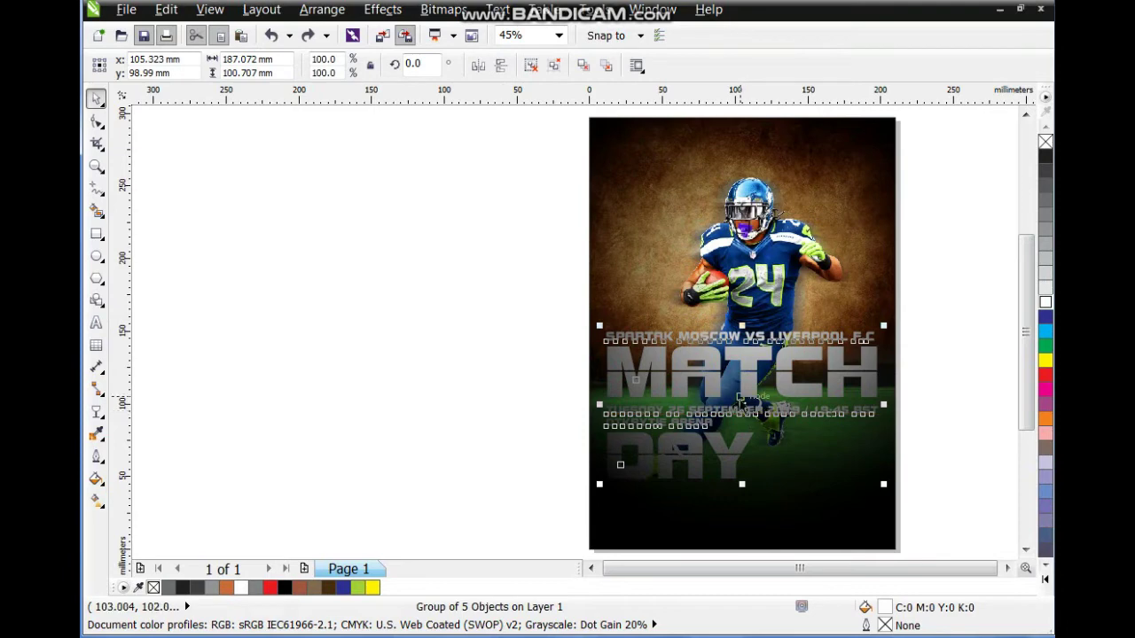
click(737, 396)
drag(887, 404, 906, 357)
drag(601, 381, 605, 417)
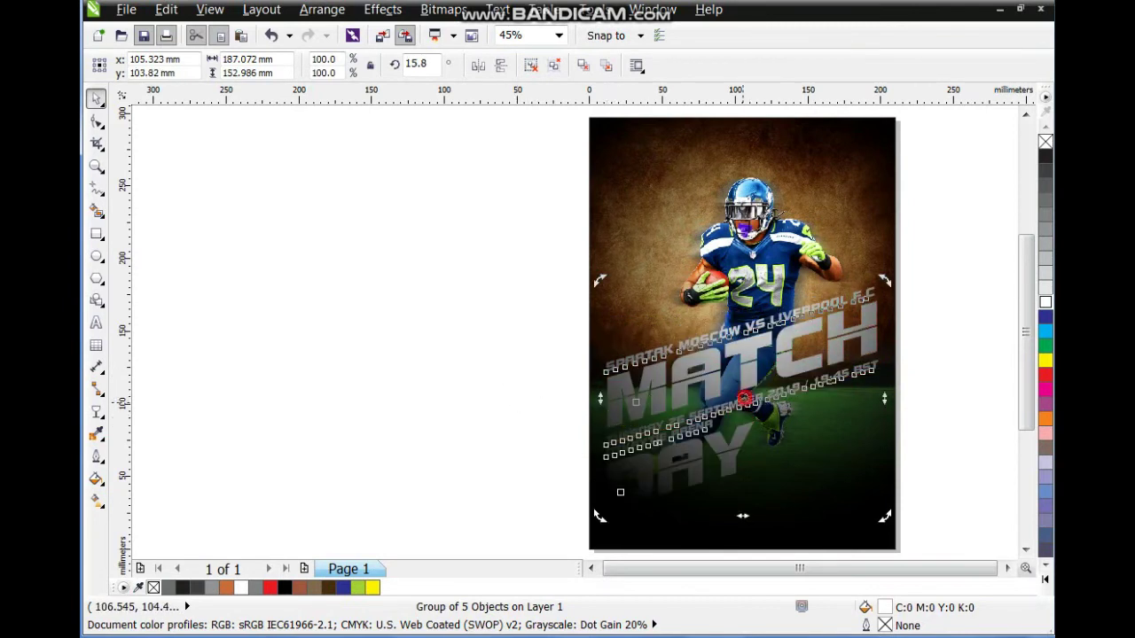
Step: Scale the slanted text group to about 164 × 134 mm and centre it at about X 110, Y 126 mm on the poster
click(743, 400)
drag(887, 279, 903, 308)
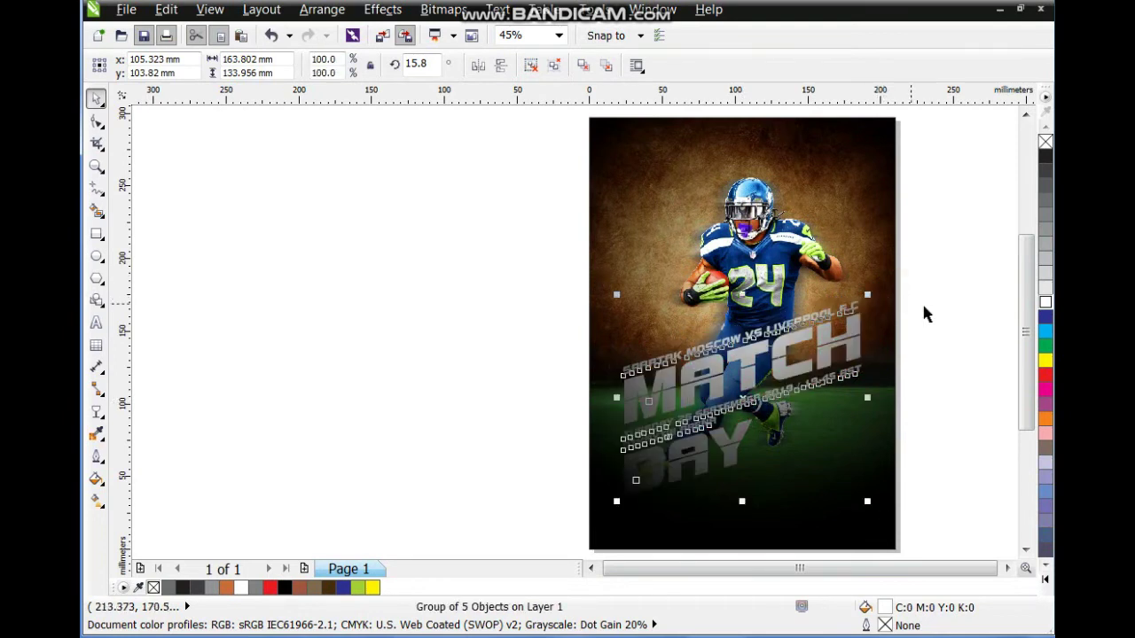
drag(744, 400, 754, 365)
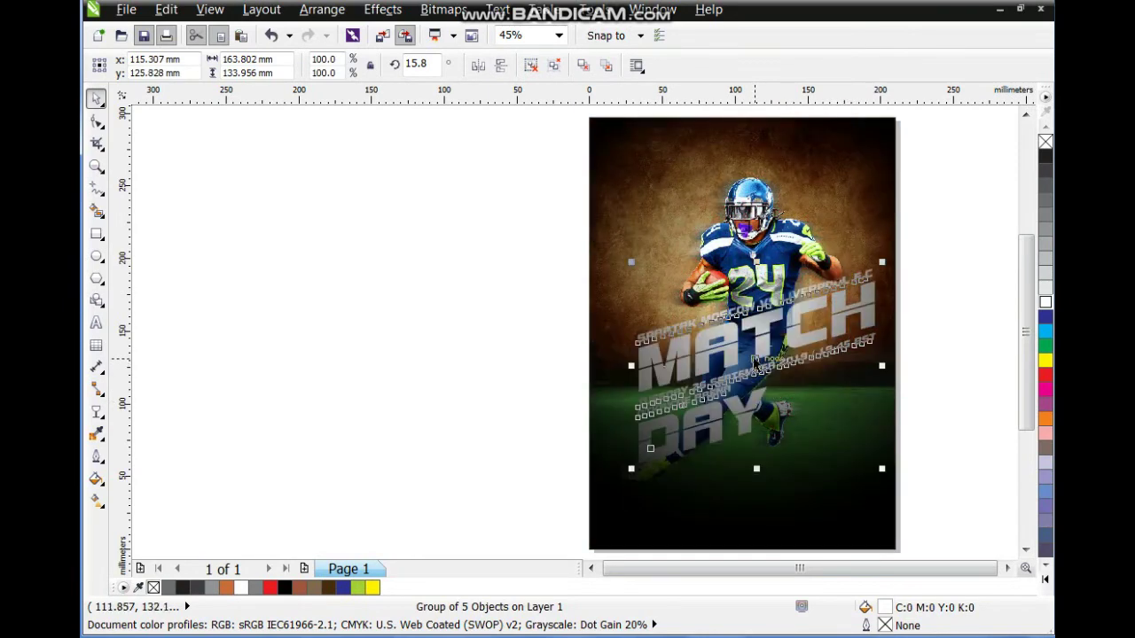
drag(754, 361, 755, 355)
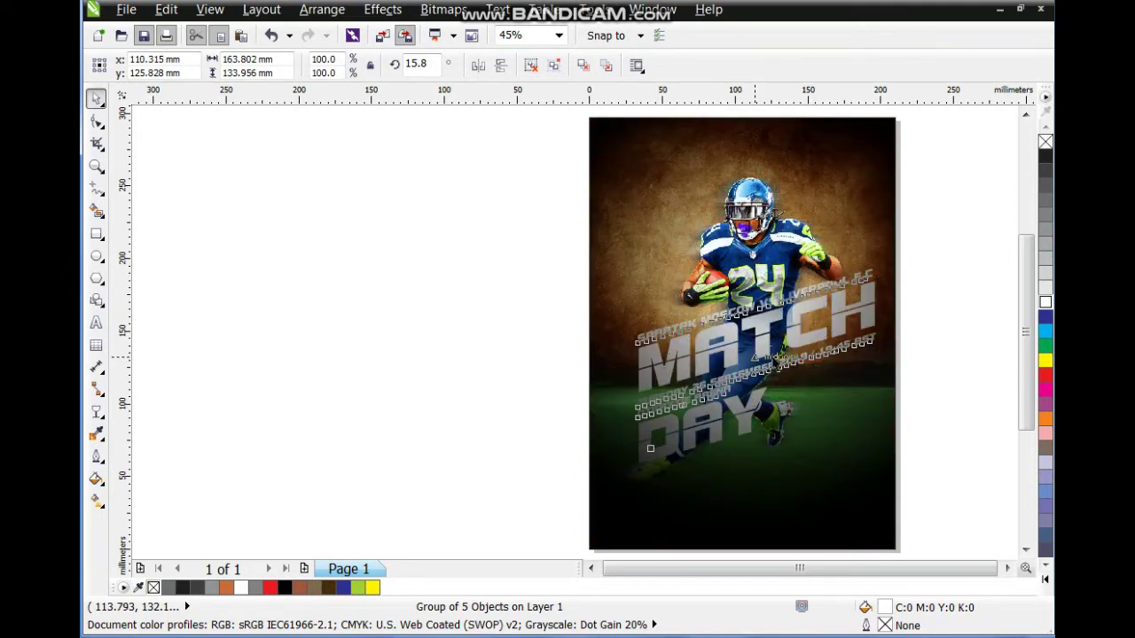
Step: Ungroup the slanted text and fill the words DAY and MATCH with red (C0 M100 Y100 K0)
scroll(790, 347, up, 2)
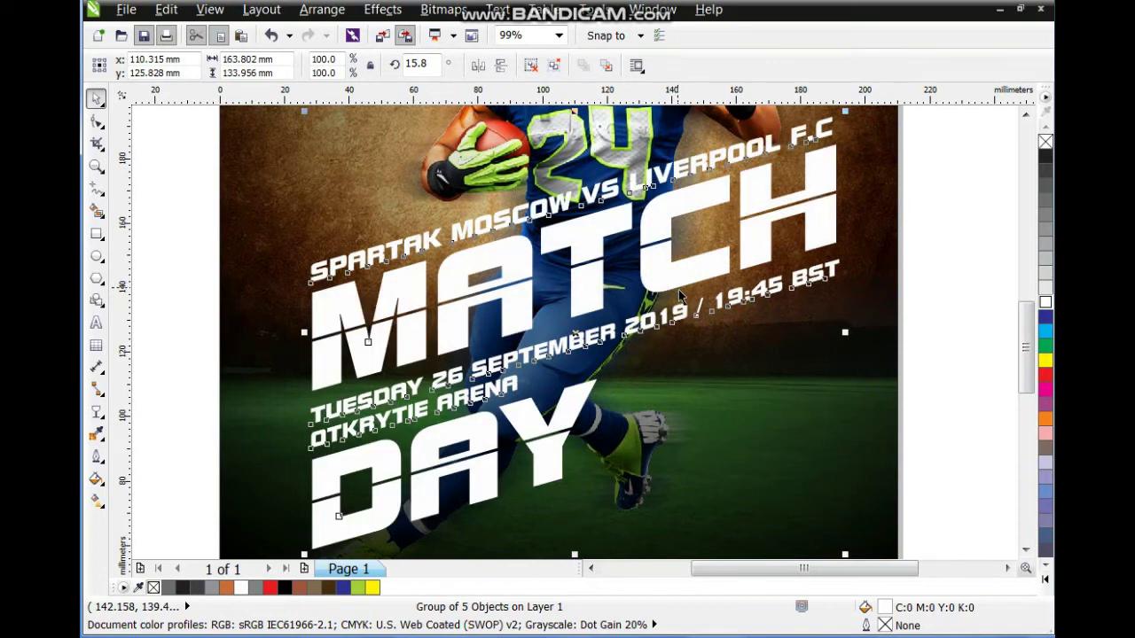
key(Escape)
click(576, 417)
click(532, 63)
click(572, 396)
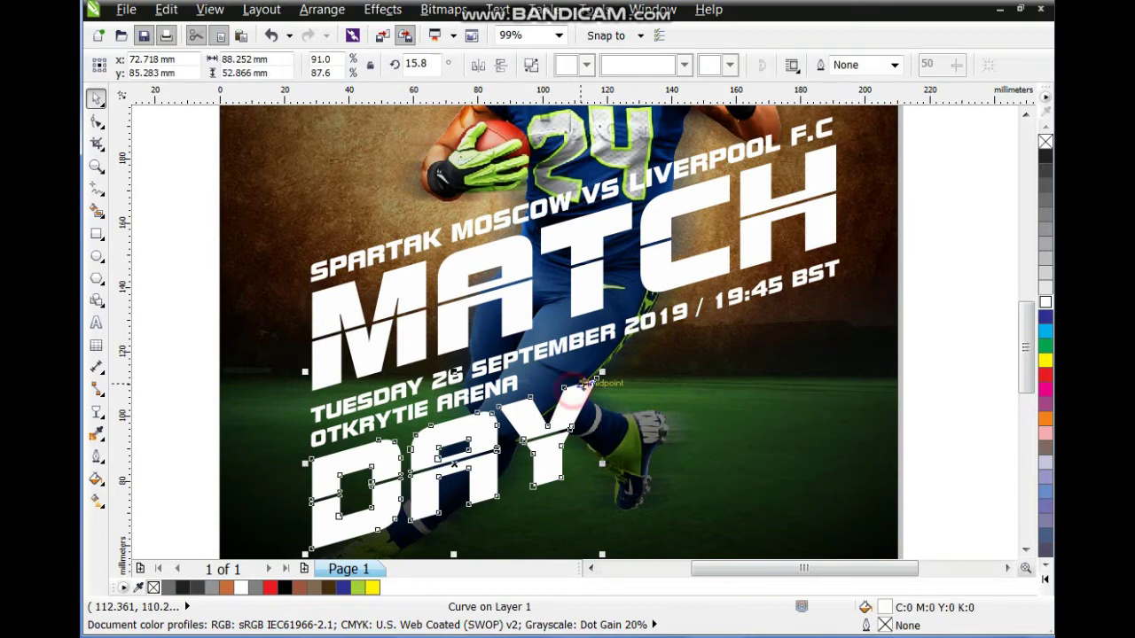
click(1045, 375)
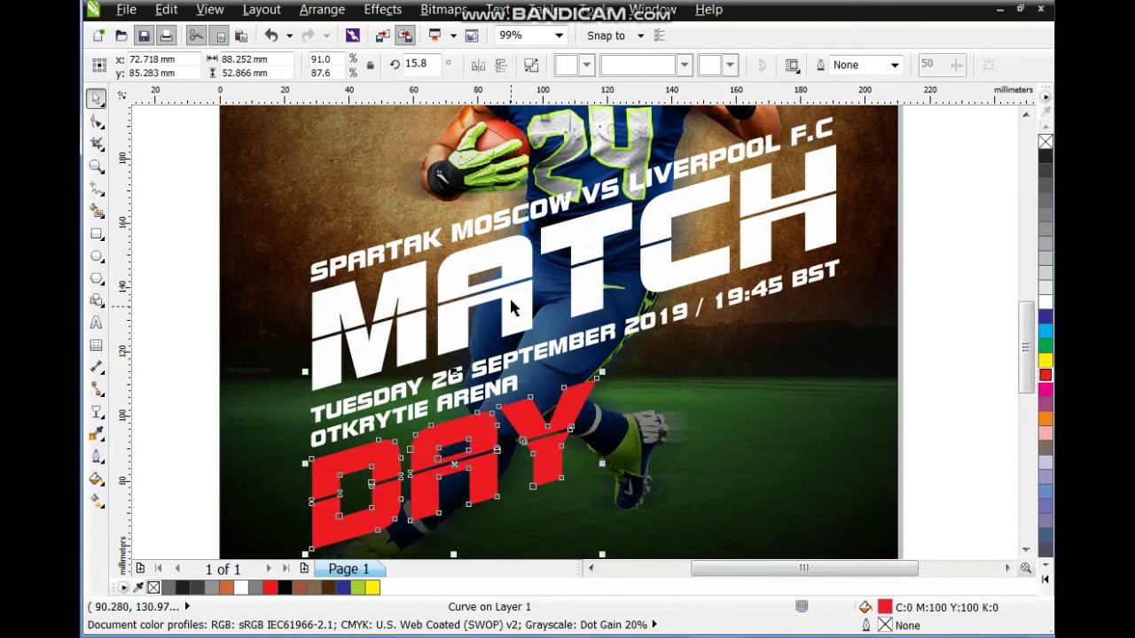
click(516, 291)
click(1046, 374)
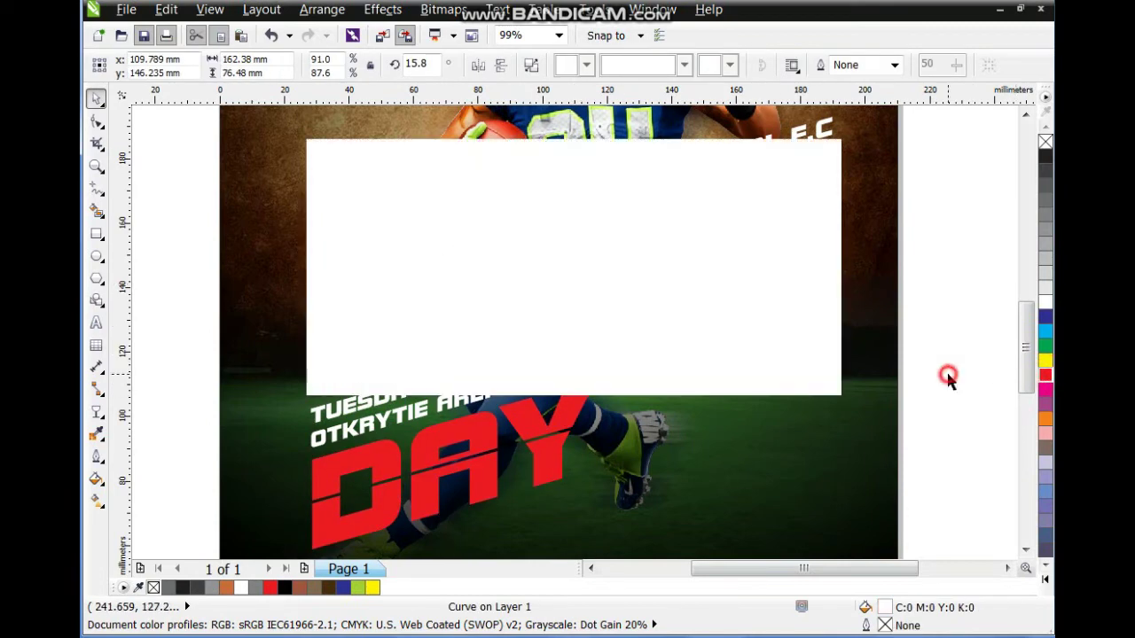
click(946, 364)
Step: Select all five text objects and apply a drop shadow running downward from them
scroll(946, 365, down, 2)
drag(951, 231, 585, 485)
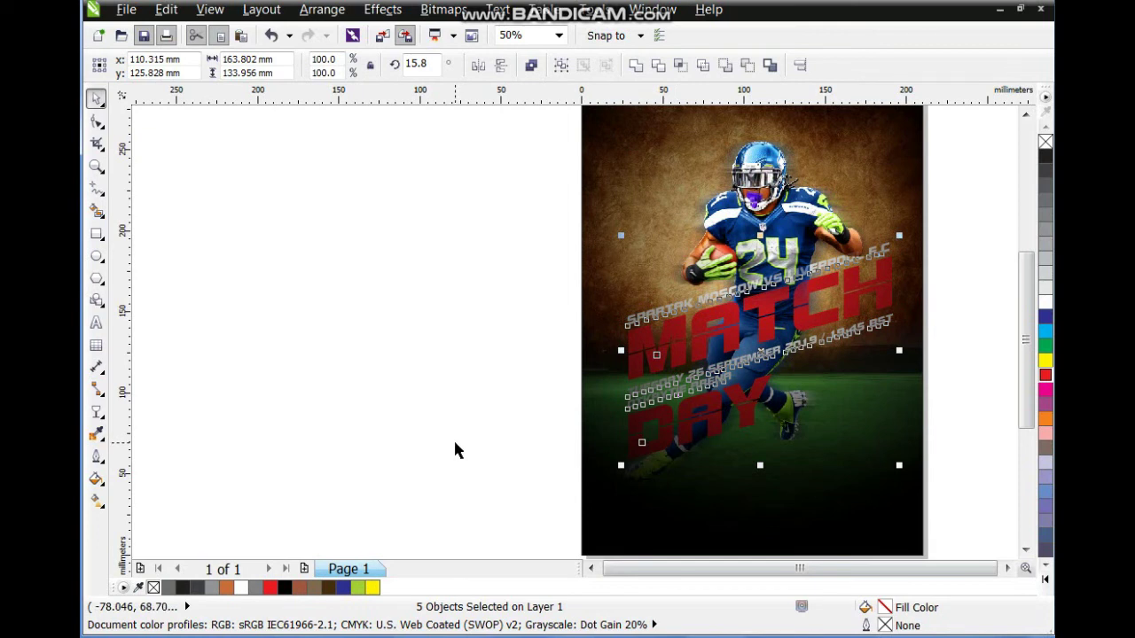
click(106, 424)
click(156, 481)
drag(780, 312, 751, 453)
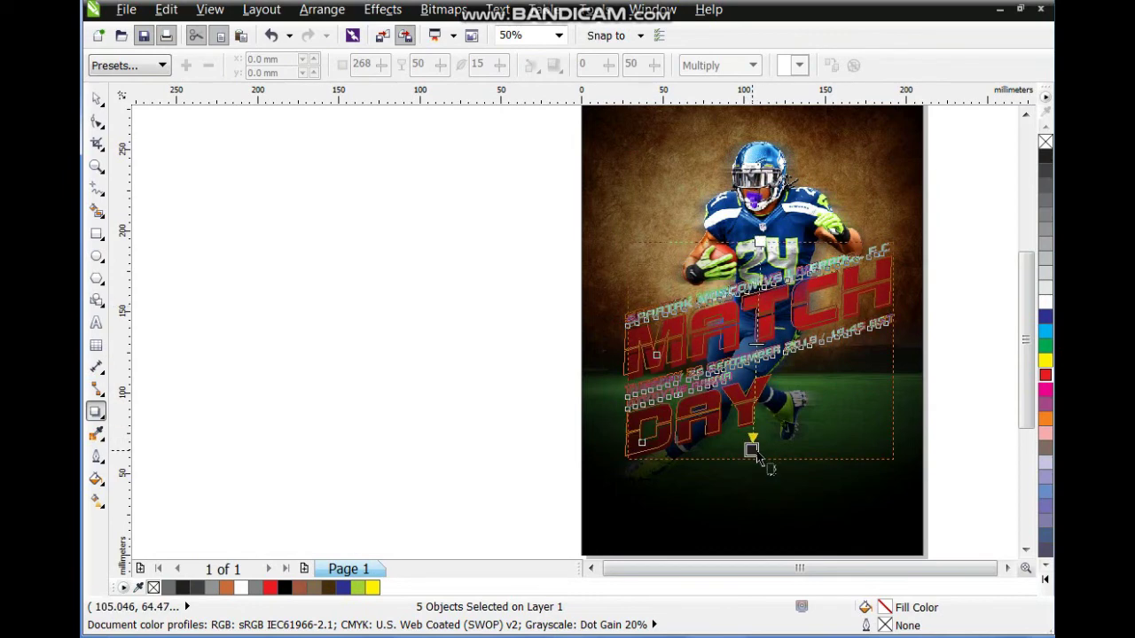
drag(756, 459, 754, 458)
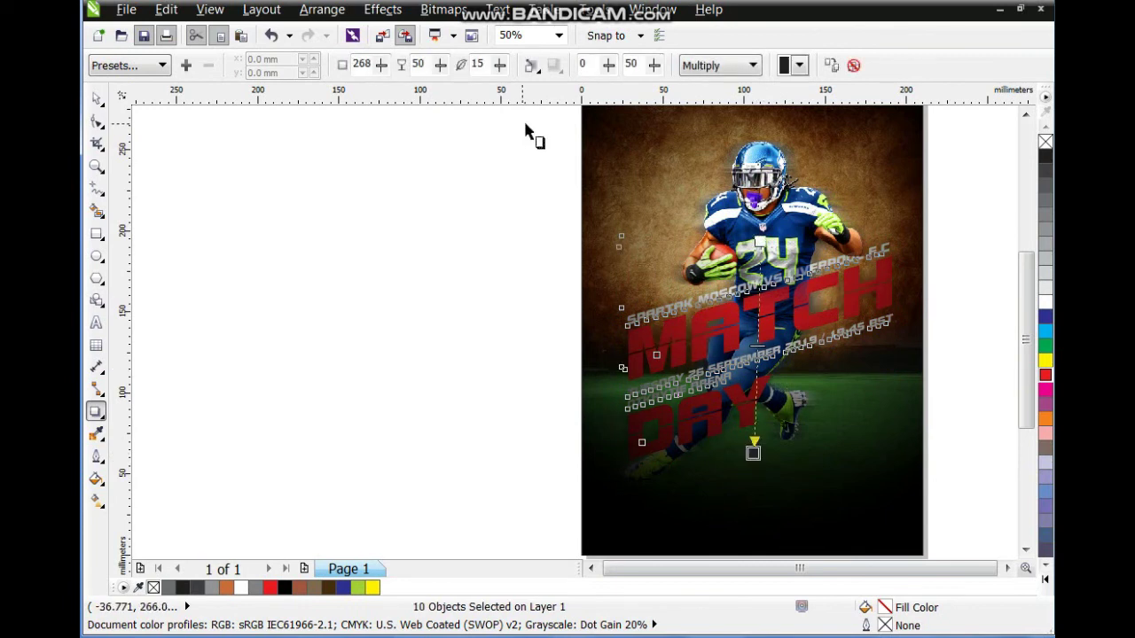
Step: Feather the text's drop shadow outward and raise the shadow opacity to 94
click(531, 65)
click(547, 206)
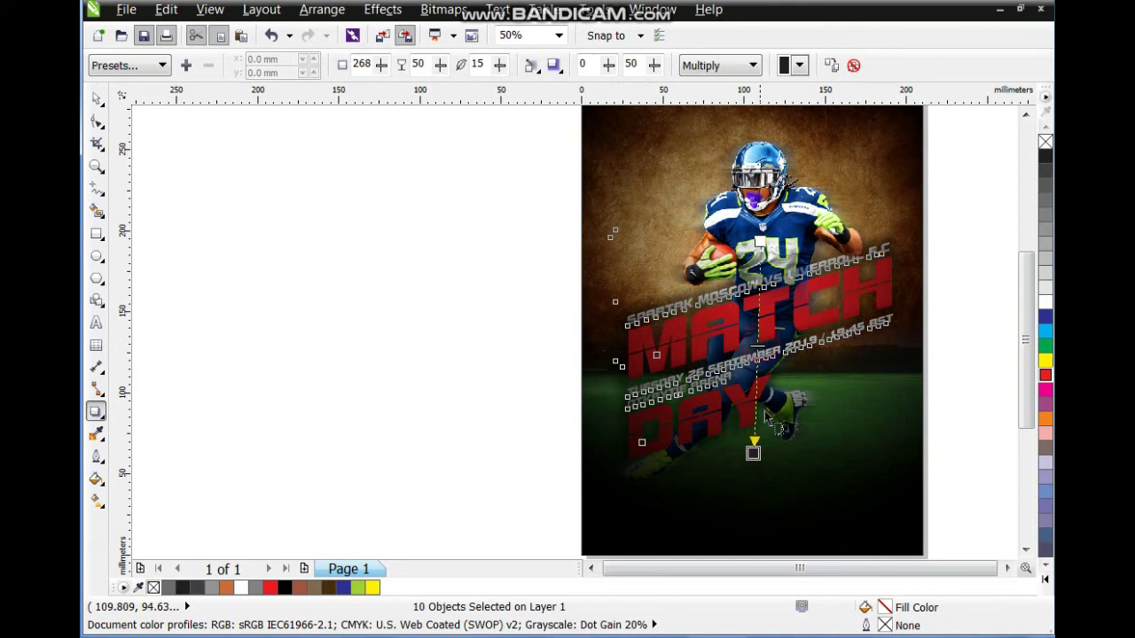
drag(754, 417, 752, 441)
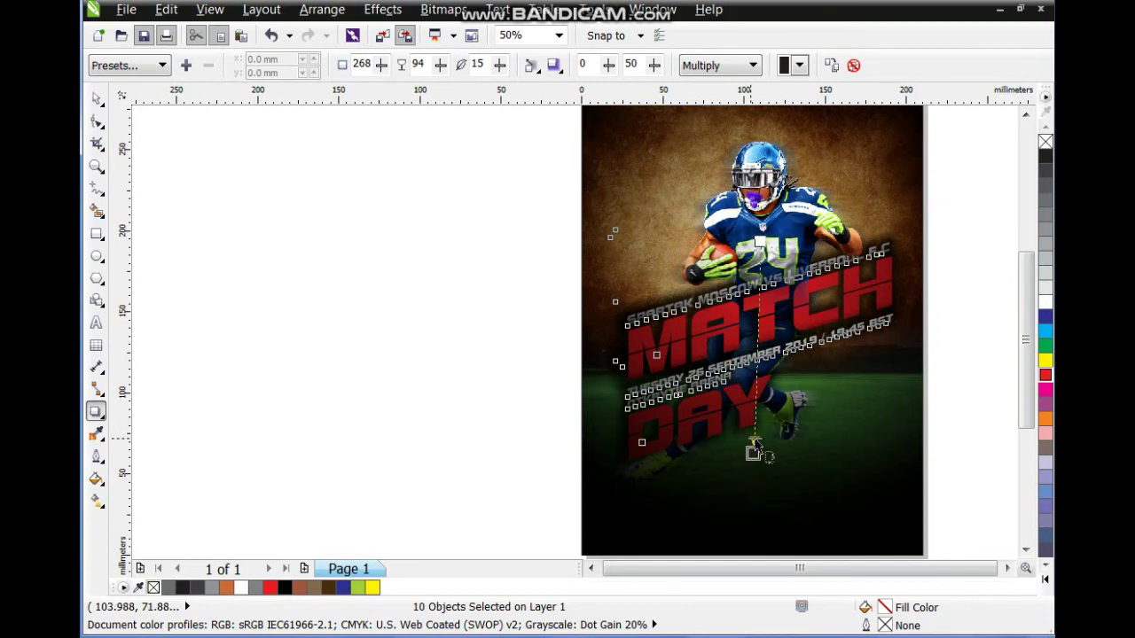
click(92, 102)
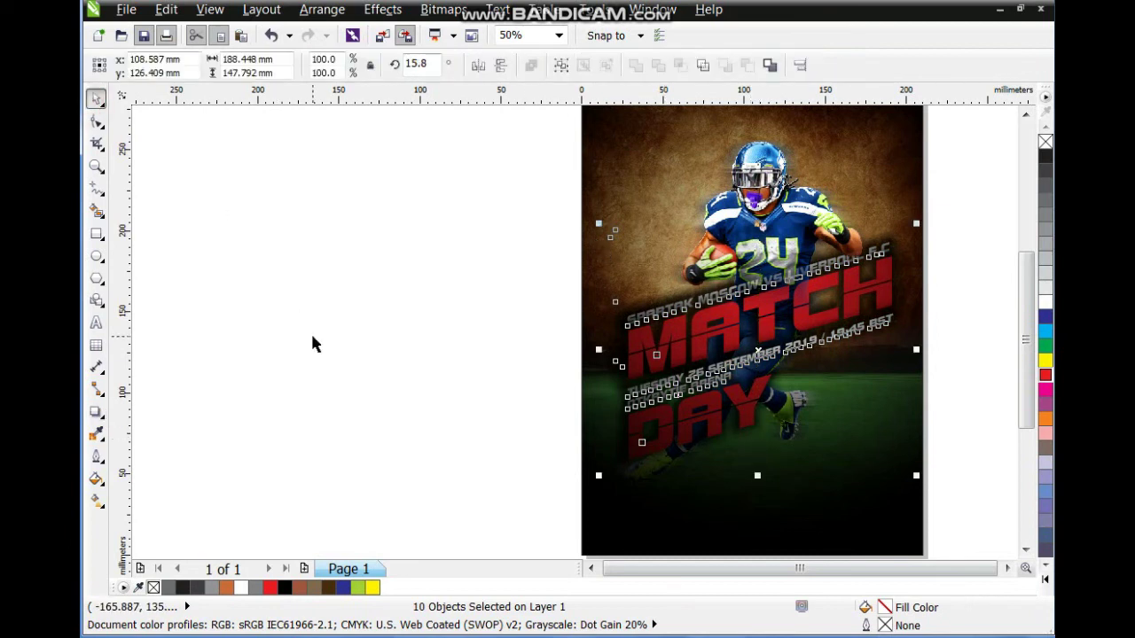
click(325, 374)
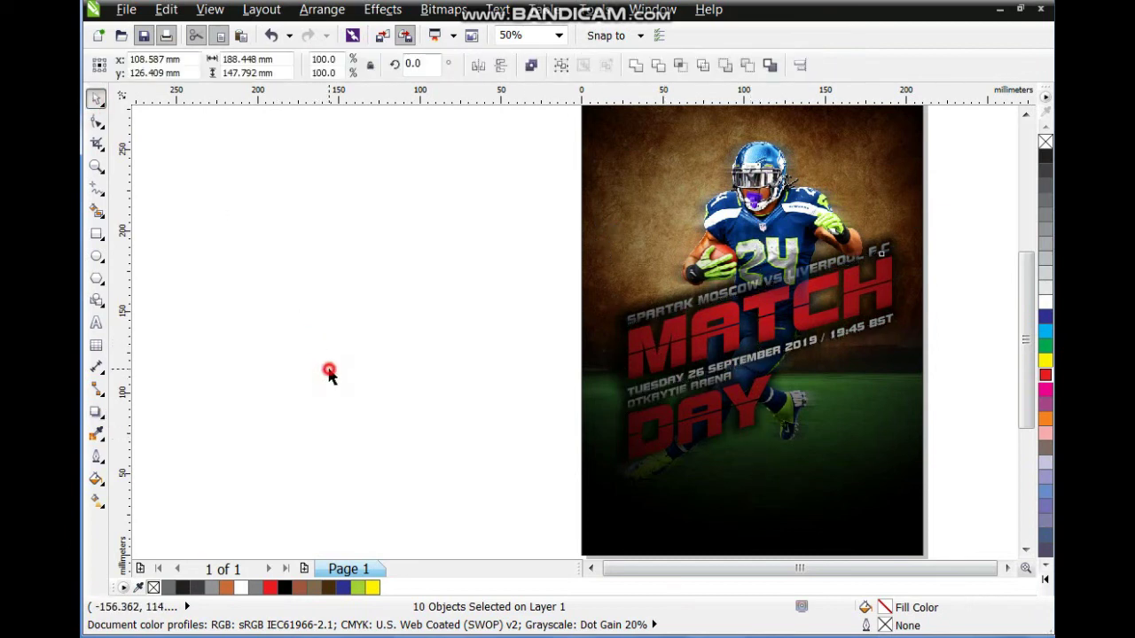
click(338, 370)
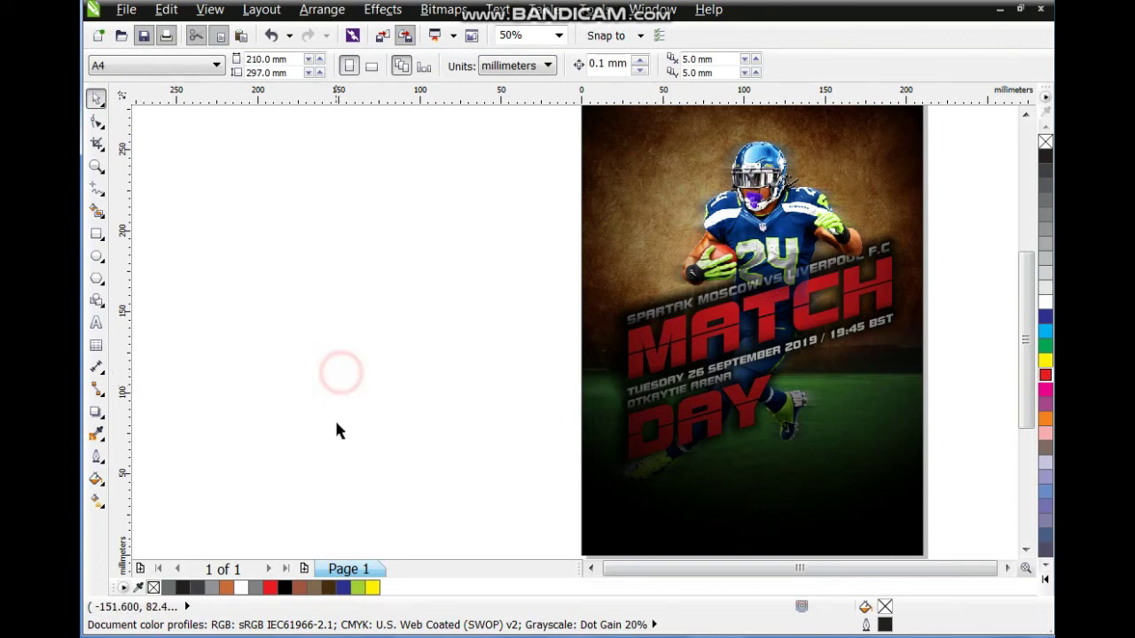
Step: Fit the poster in view and check it in a full-screen preview
click(336, 422)
click(882, 523)
key(shift+F2)
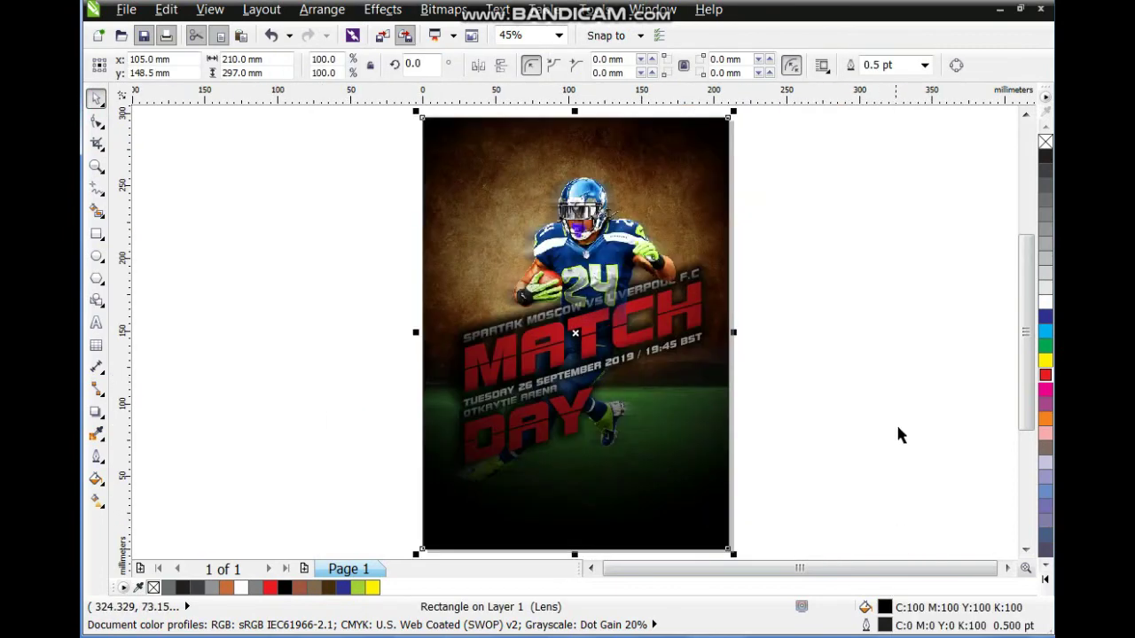
key(F9)
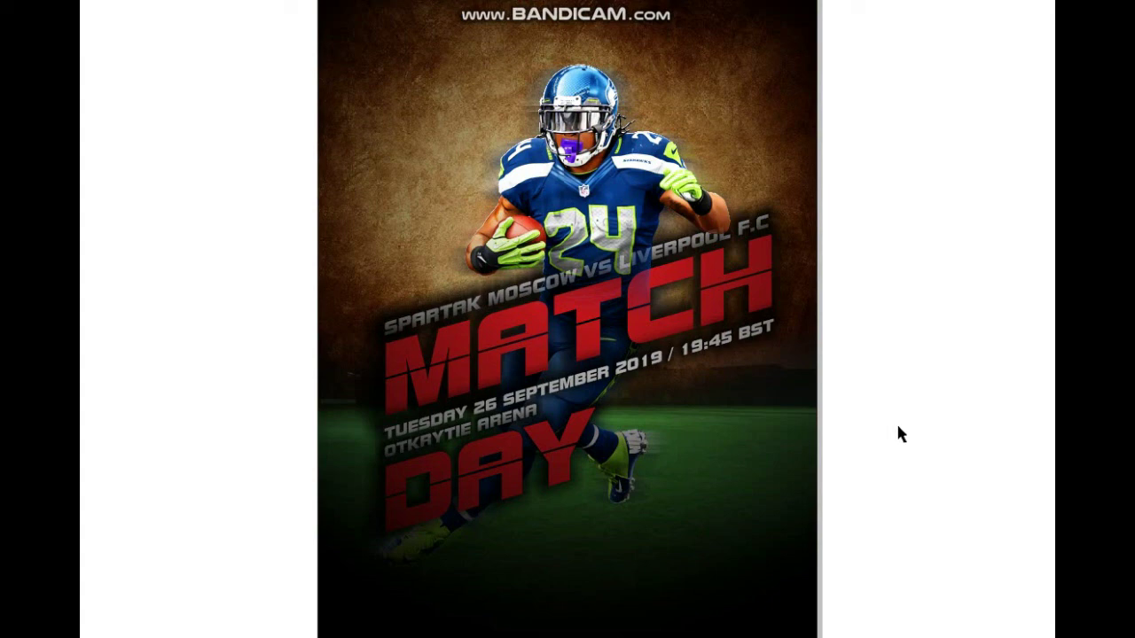
click(900, 431)
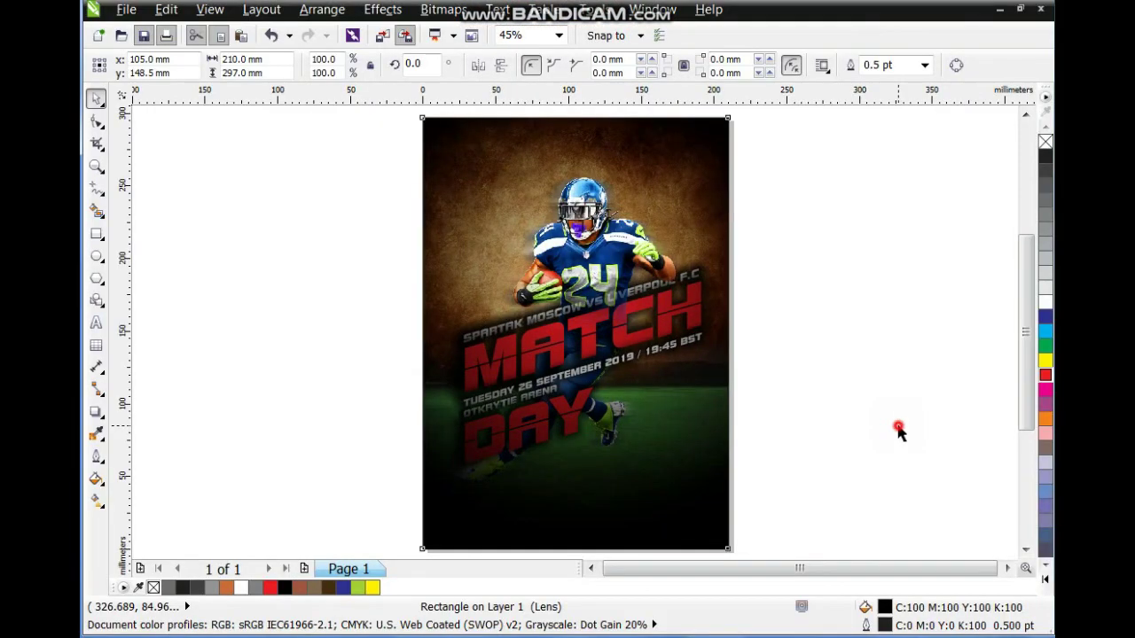